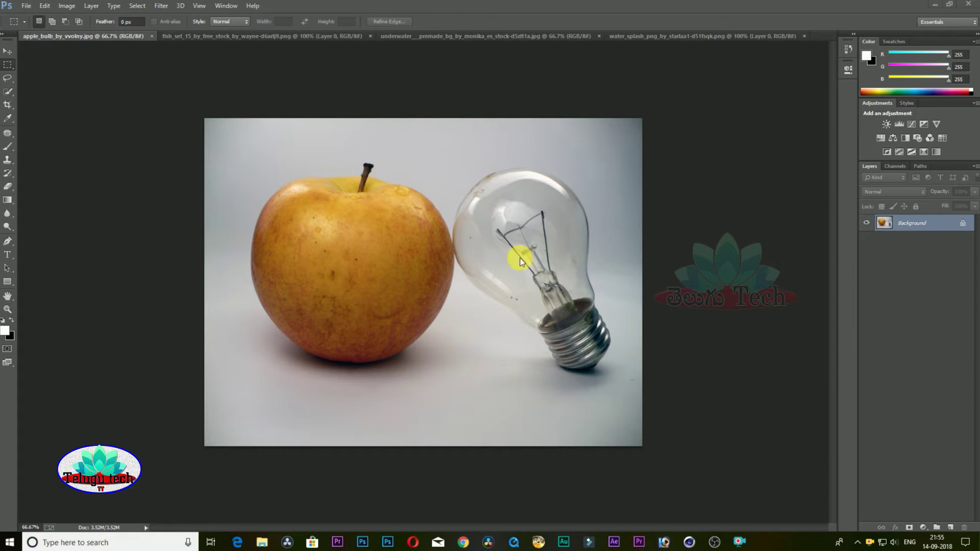
- Review the fish, underwater and water splash images, then return to apple_bulb with the Lasso tool
{"action": "left_click", "coordinate": [241, 38]}
{"action": "left_click", "coordinate": [447, 39]}
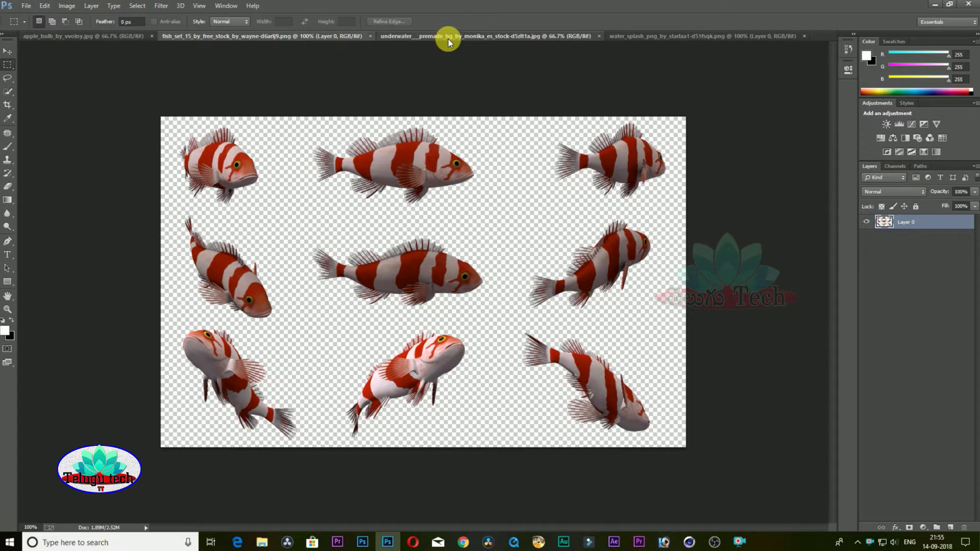
{"action": "left_click", "coordinate": [645, 39]}
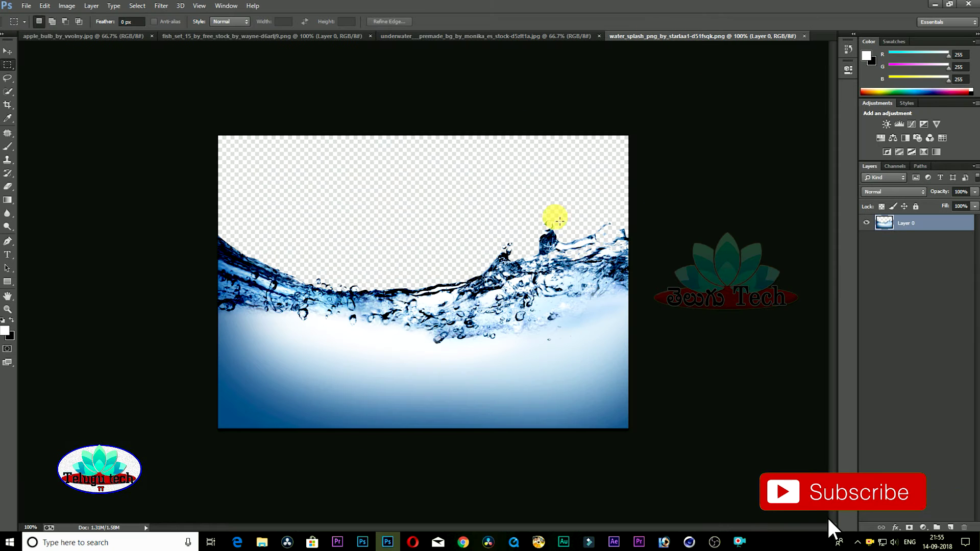
{"action": "left_click", "coordinate": [125, 38]}
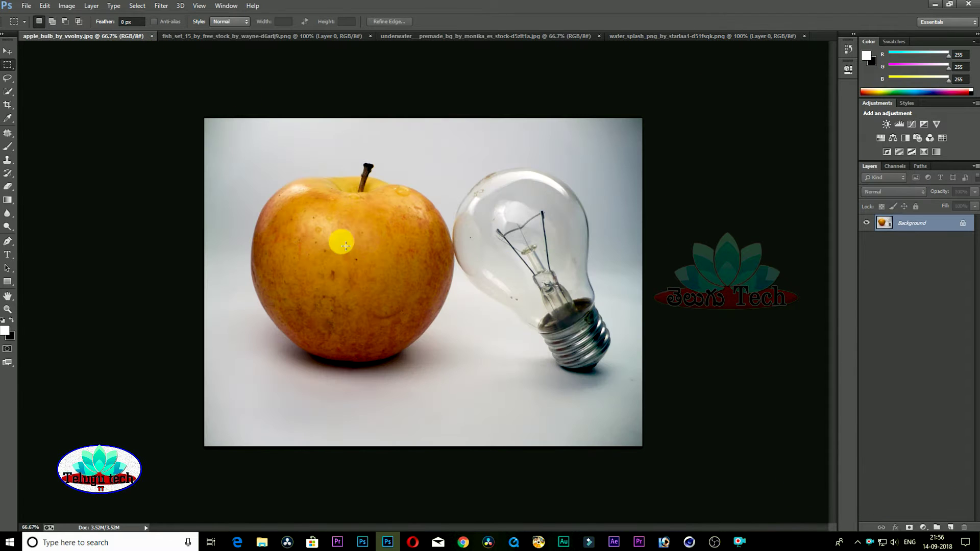
{"action": "left_click", "coordinate": [4, 52]}
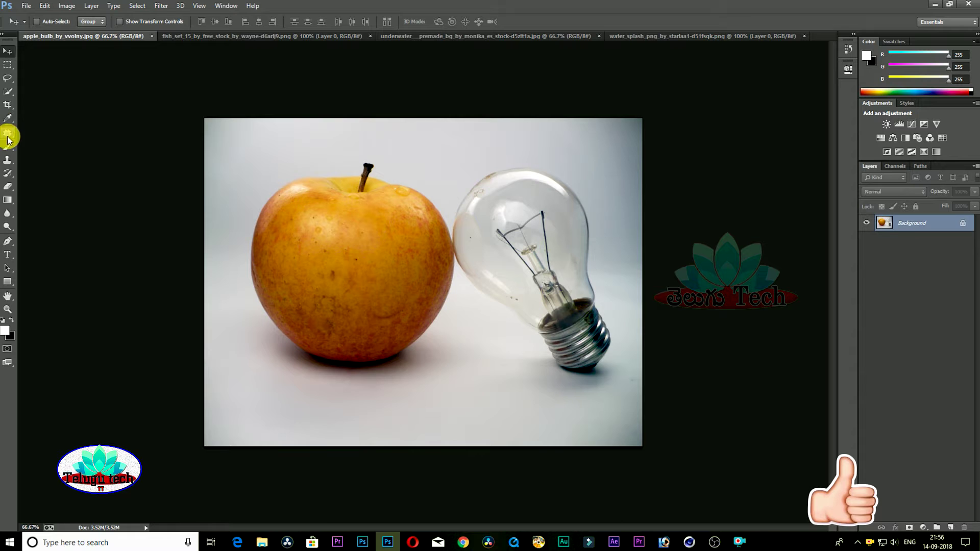
{"action": "left_click", "coordinate": [8, 78]}
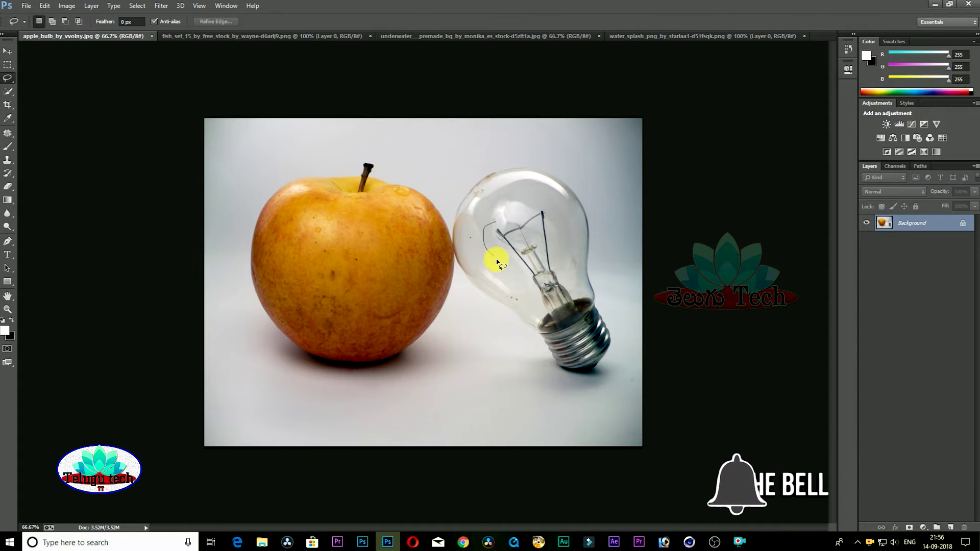
- Lasso the filament inside the bulb and erase it with a Content-Aware fill
{"action": "left_click_drag", "start_coordinate": [497, 262], "coordinate": [514, 278]}
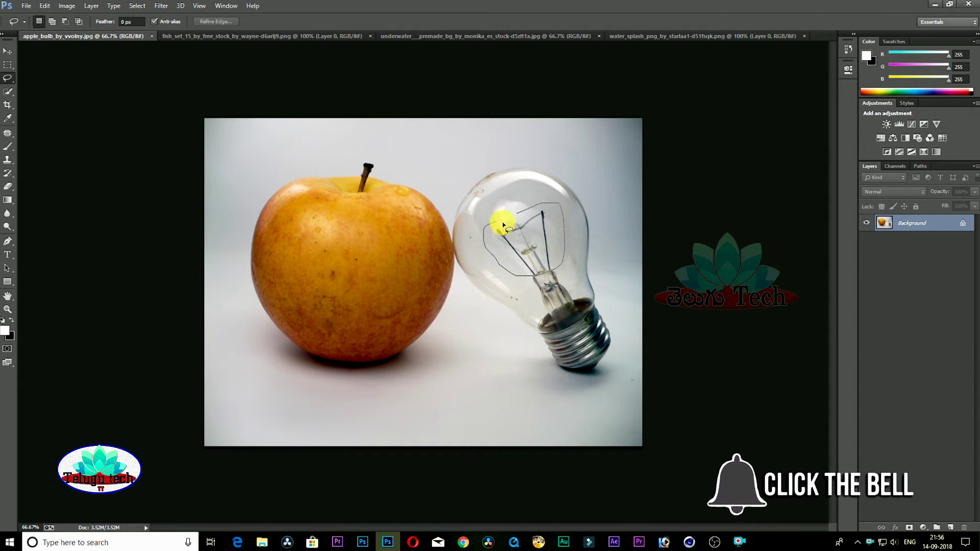
{"action": "left_click_drag", "start_coordinate": [491, 227], "coordinate": [496, 229]}
{"action": "right_click", "coordinate": [520, 243]}
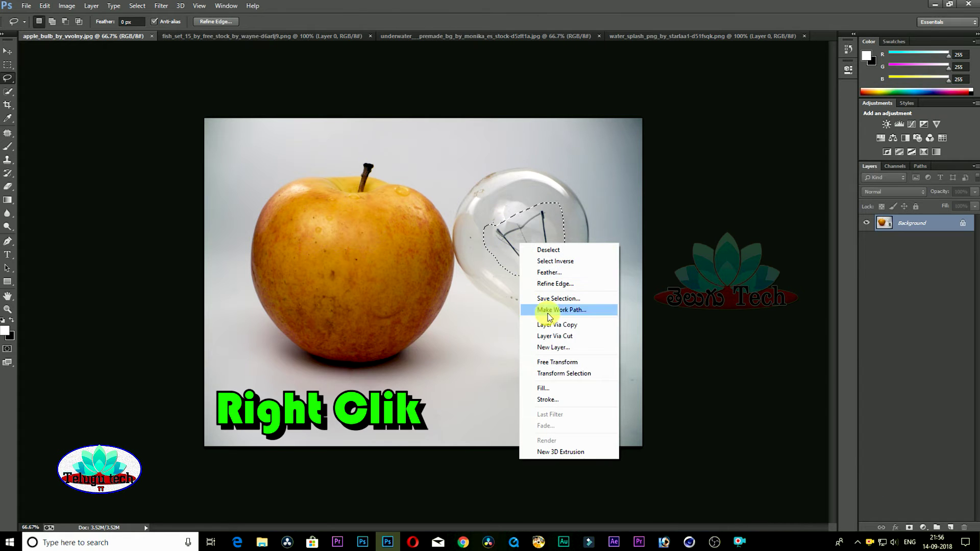
{"action": "left_click", "coordinate": [548, 387]}
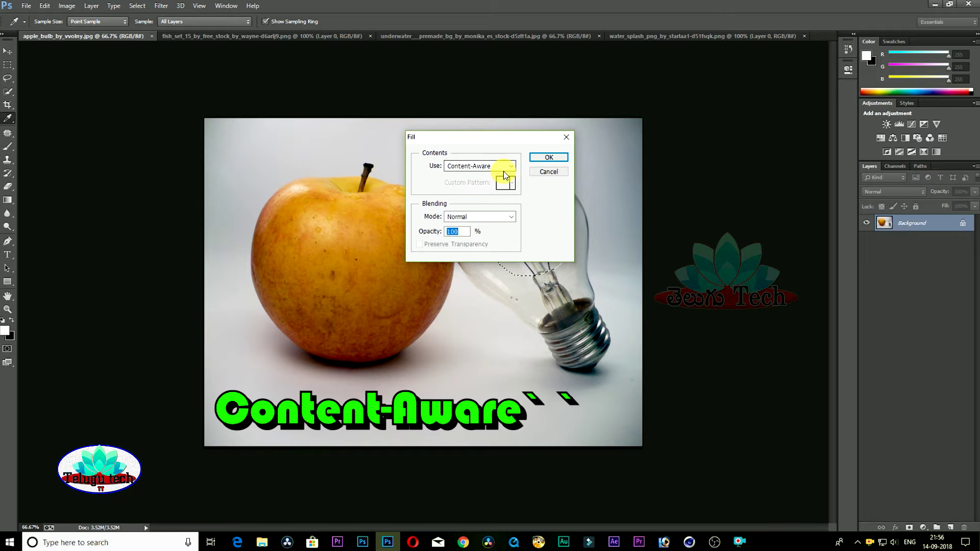
{"action": "left_click", "coordinate": [501, 173]}
{"action": "left_click", "coordinate": [471, 211]}
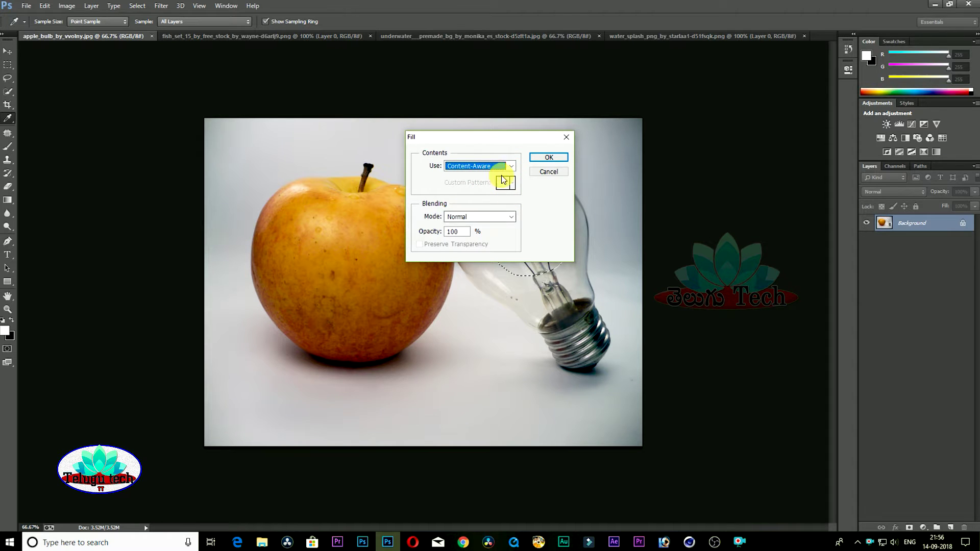
{"action": "left_click", "coordinate": [549, 157]}
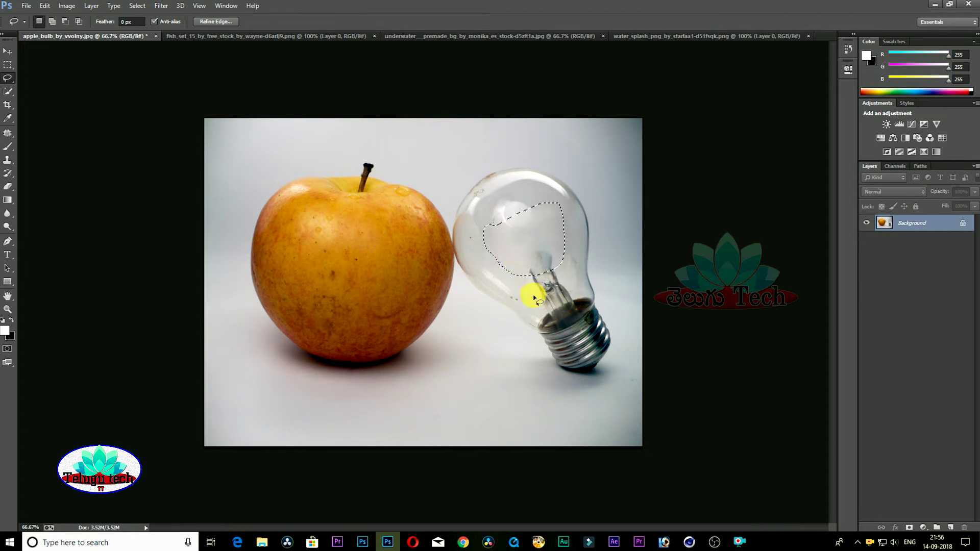
- Lasso the remaining filament near the bulb's base and Content-Aware fill it too
{"action": "mouse_move", "coordinate": [519, 253]}
{"action": "left_mouse_down"}
{"action": "mouse_move", "coordinate": [542, 296]}
{"action": "mouse_move", "coordinate": [524, 255]}
{"action": "left_mouse_up"}
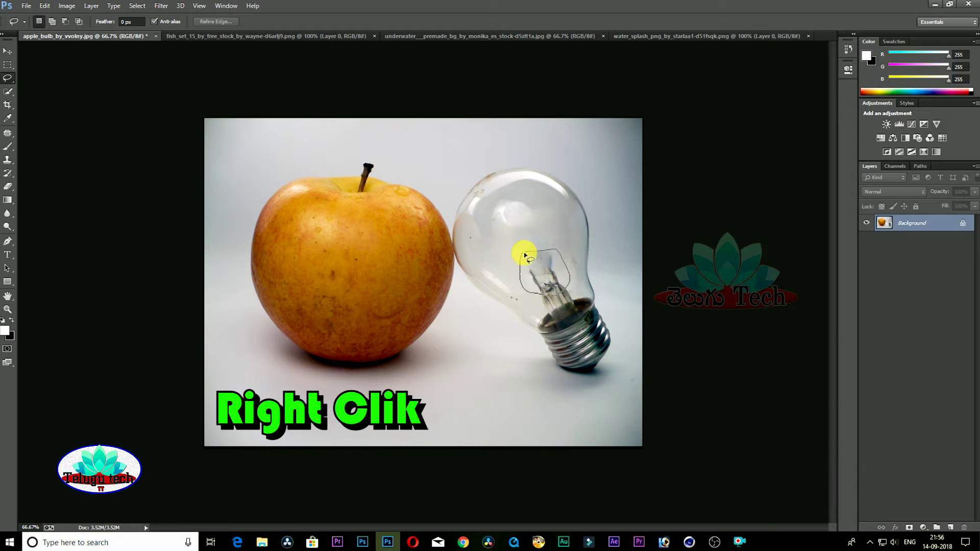
{"action": "right_click", "coordinate": [539, 266]}
{"action": "left_click", "coordinate": [564, 398]}
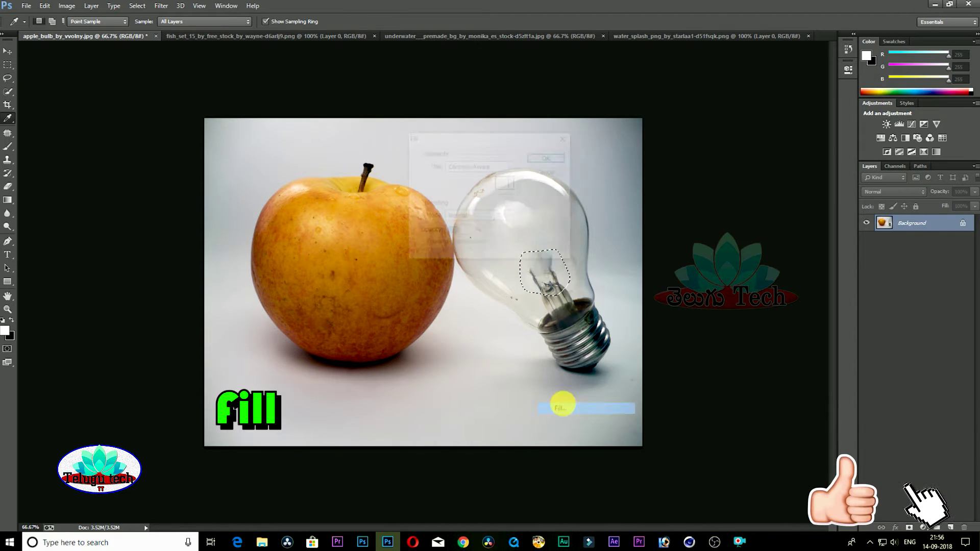
{"action": "left_click", "coordinate": [545, 157]}
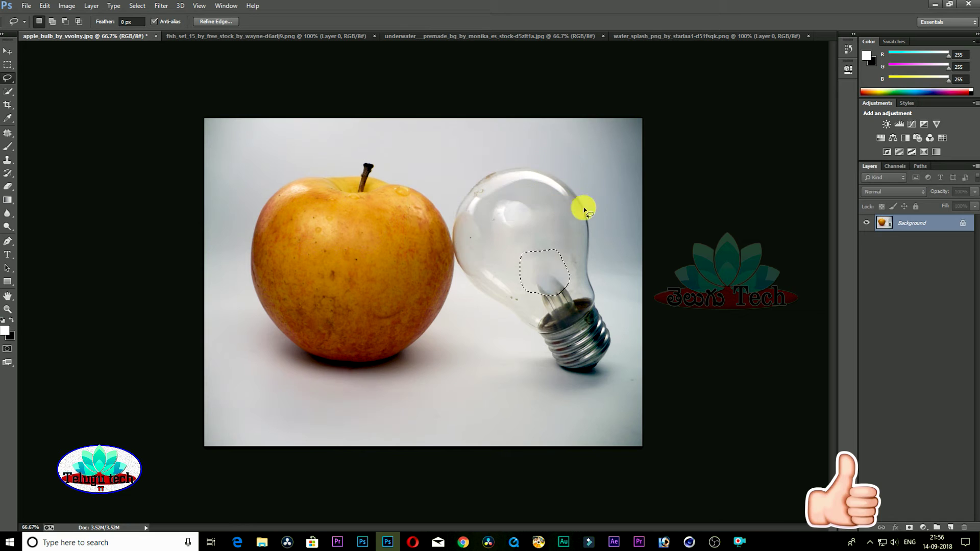
{"action": "left_click", "coordinate": [8, 159]}
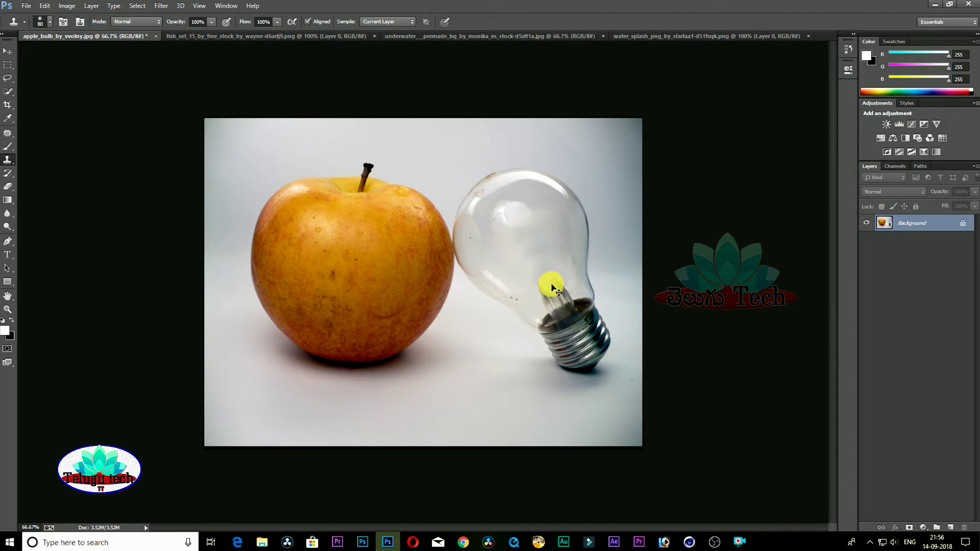
- Zoom in on the bulb's neck and clone-stamp the leftover filament traces clean
{"action": "key", "text": "ctrl+plus"}
{"action": "key", "text": "ctrl+plus"}
{"action": "left_click_drag", "start_coordinate": [652, 313], "coordinate": [374, 270]}
{"action": "mouse_move", "coordinate": [472, 308]}
{"action": "left_mouse_down"}
{"action": "mouse_move", "coordinate": [561, 311]}
{"action": "mouse_move", "coordinate": [529, 360]}
{"action": "mouse_move", "coordinate": [547, 361]}
{"action": "mouse_move", "coordinate": [492, 375]}
{"action": "mouse_move", "coordinate": [503, 378]}
{"action": "mouse_move", "coordinate": [557, 369]}
{"action": "mouse_move", "coordinate": [585, 332]}
{"action": "mouse_move", "coordinate": [606, 327]}
{"action": "mouse_move", "coordinate": [545, 377]}
{"action": "mouse_move", "coordinate": [491, 388]}
{"action": "mouse_move", "coordinate": [544, 377]}
{"action": "mouse_move", "coordinate": [499, 390]}
{"action": "mouse_move", "coordinate": [510, 393]}
{"action": "mouse_move", "coordinate": [585, 365]}
{"action": "mouse_move", "coordinate": [550, 369]}
{"action": "left_mouse_up"}
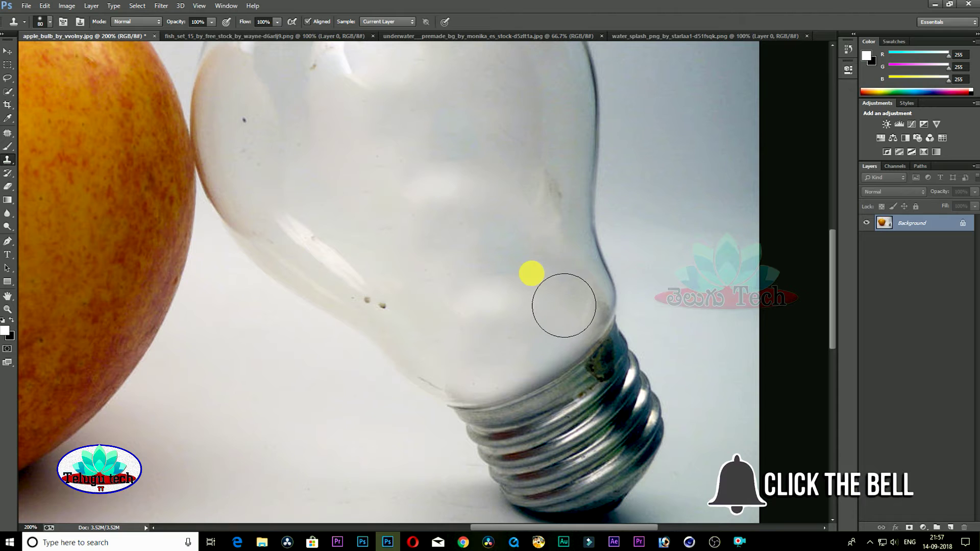
{"action": "scroll", "coordinate": [531, 274], "scroll_direction": "down", "scroll_amount": 1}
{"action": "scroll", "coordinate": [531, 274], "scroll_direction": "down", "scroll_amount": 1}
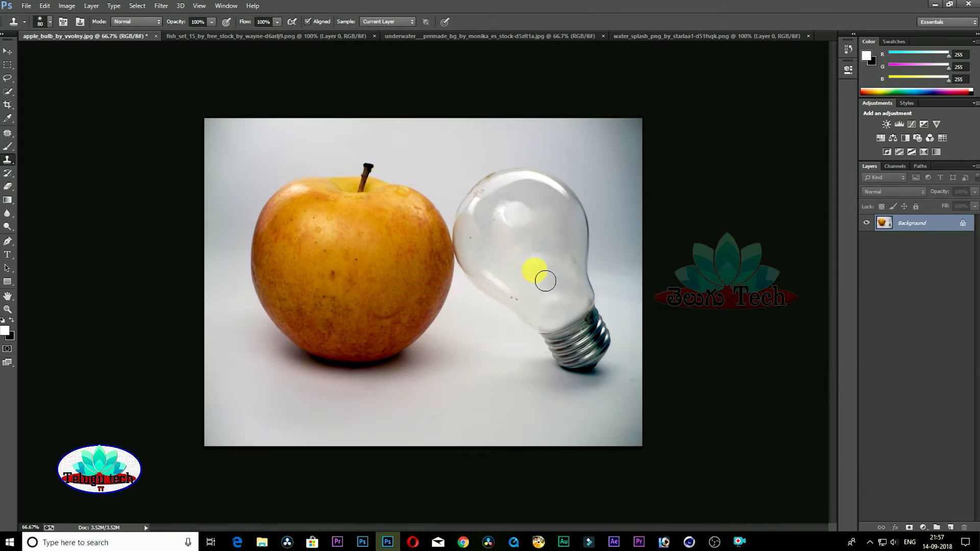
{"action": "left_click", "coordinate": [9, 53]}
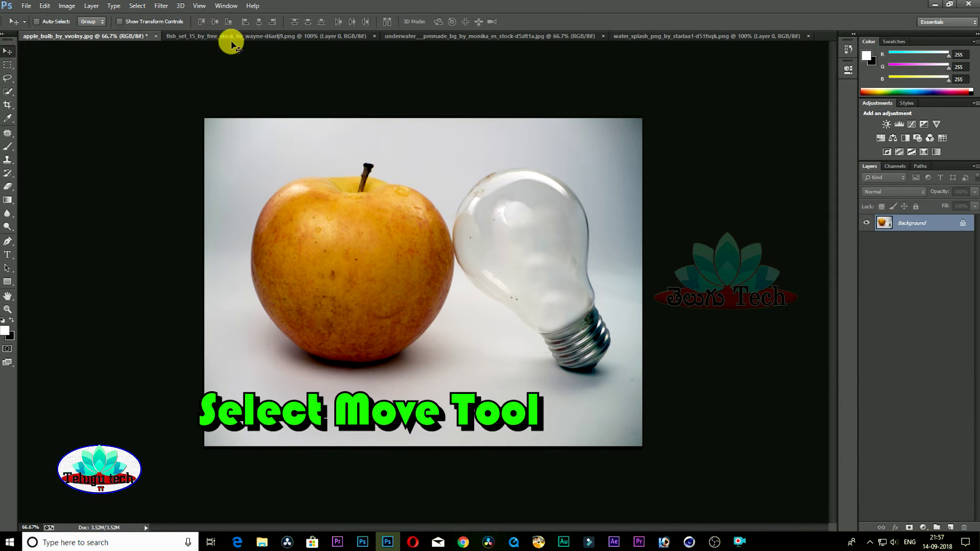
- Copy the underwater image into the apple_bulb document as Layer 1 and close the underwater window
{"action": "left_click", "coordinate": [232, 42]}
{"action": "left_click", "coordinate": [489, 38]}
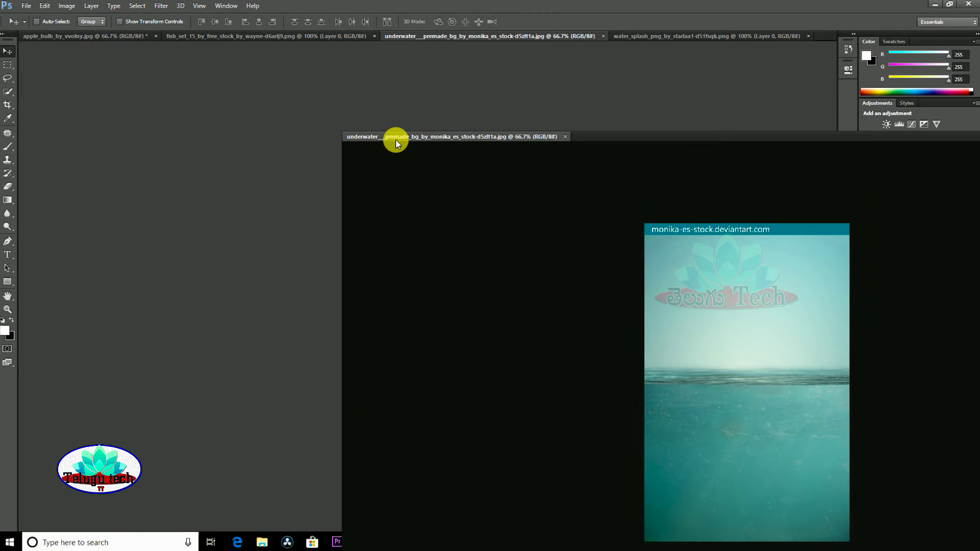
{"action": "left_click_drag", "start_coordinate": [430, 42], "coordinate": [396, 140]}
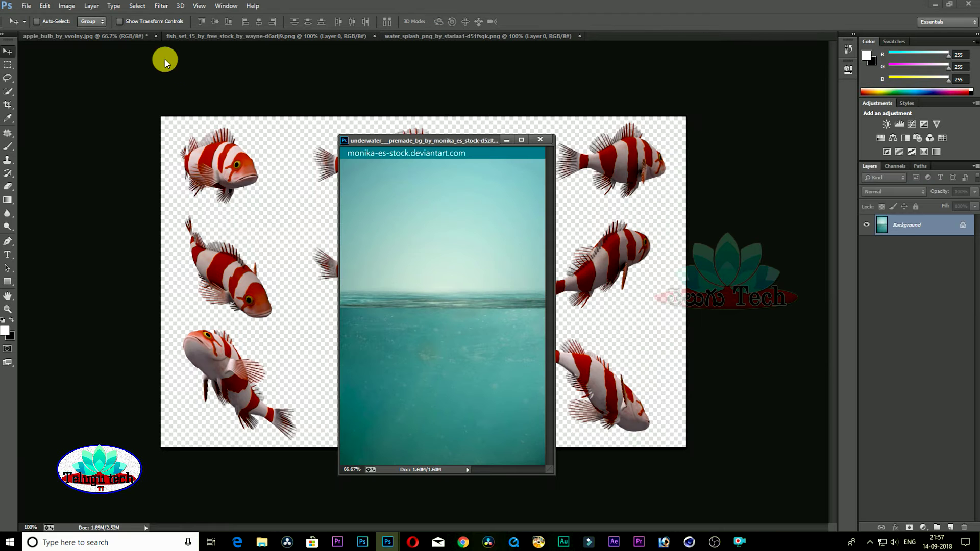
{"action": "left_click", "coordinate": [130, 36]}
{"action": "left_click_drag", "start_coordinate": [467, 145], "coordinate": [149, 127]}
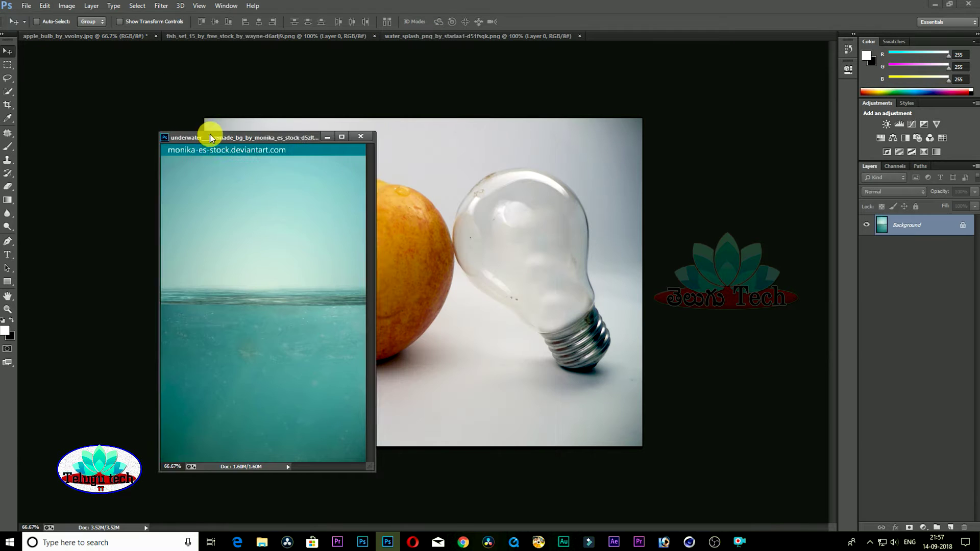
{"action": "left_click_drag", "start_coordinate": [164, 240], "coordinate": [476, 302]}
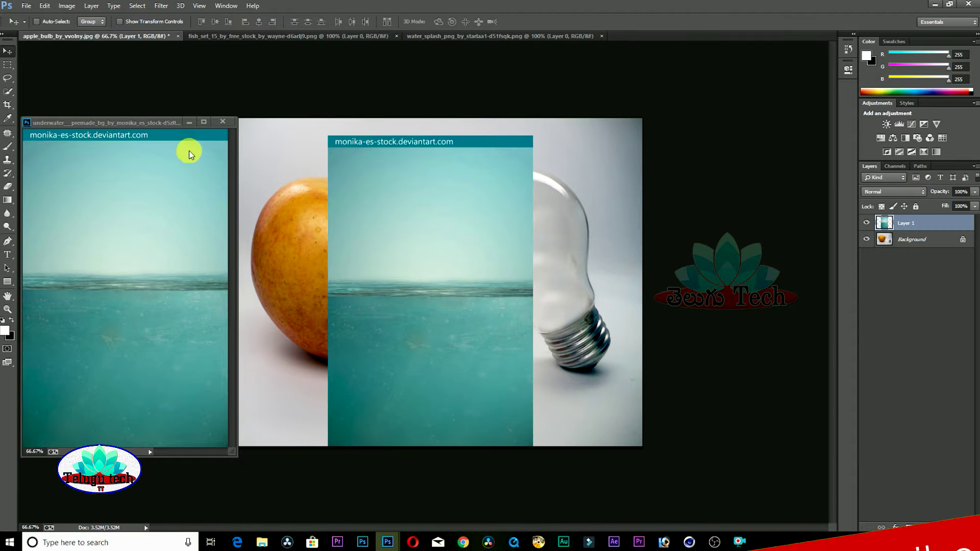
{"action": "left_click", "coordinate": [215, 122]}
{"action": "left_click", "coordinate": [223, 122]}
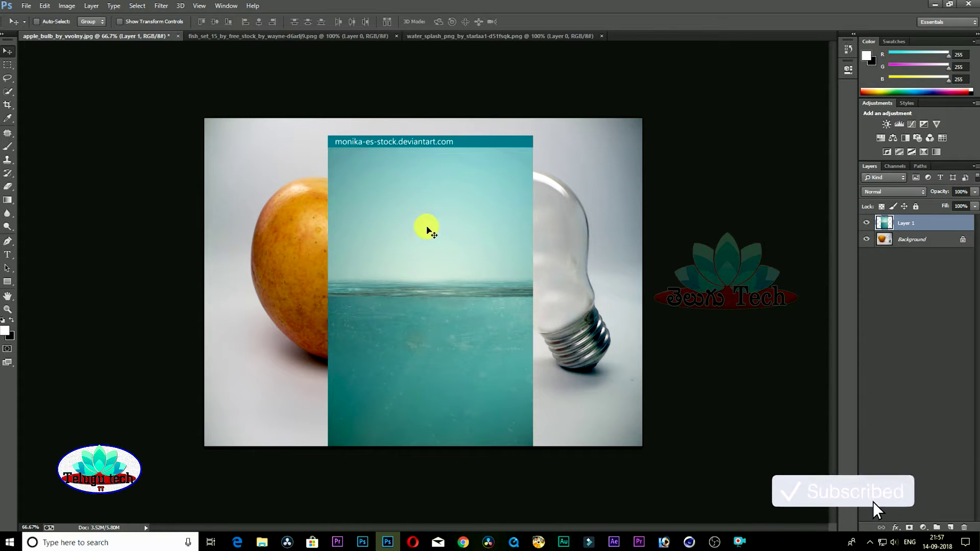
- Position Layer 1 over the bulb and set its blend mode to Multiply
{"action": "left_click_drag", "start_coordinate": [427, 223], "coordinate": [548, 205]}
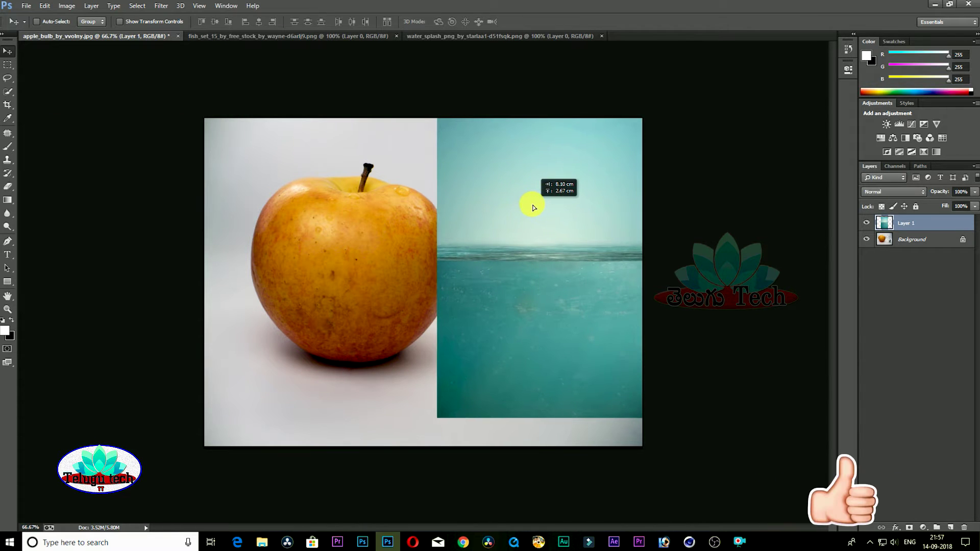
{"action": "left_click_drag", "start_coordinate": [549, 205], "coordinate": [530, 213]}
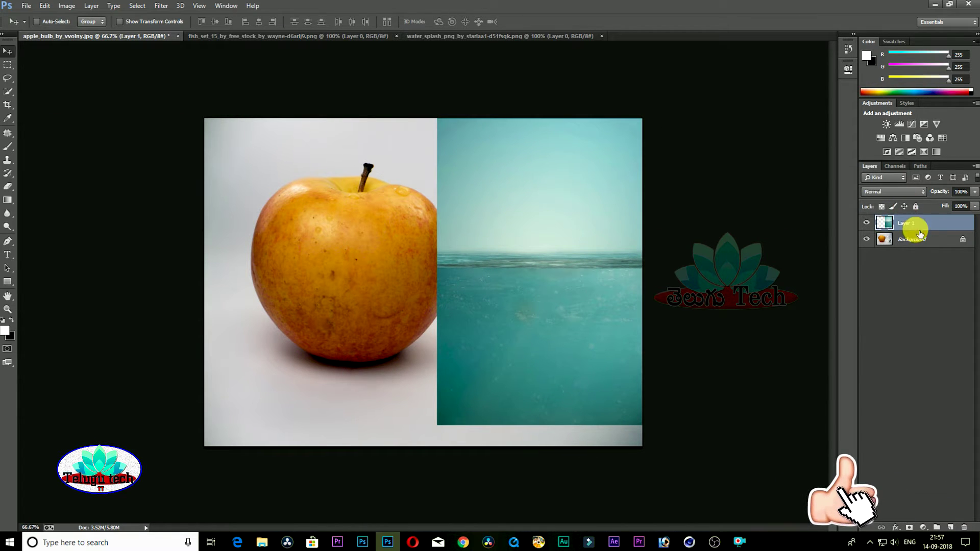
{"action": "left_click", "coordinate": [917, 193]}
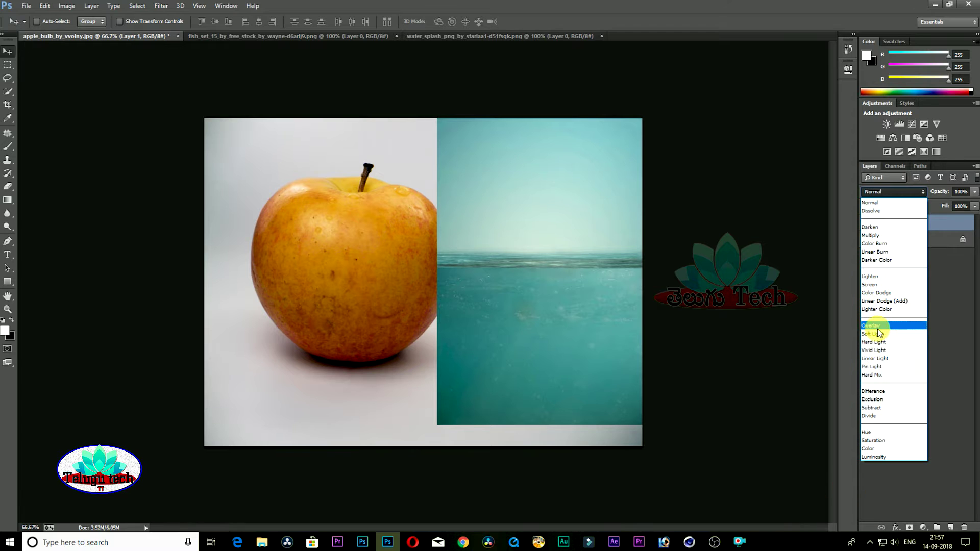
{"action": "left_click", "coordinate": [874, 236]}
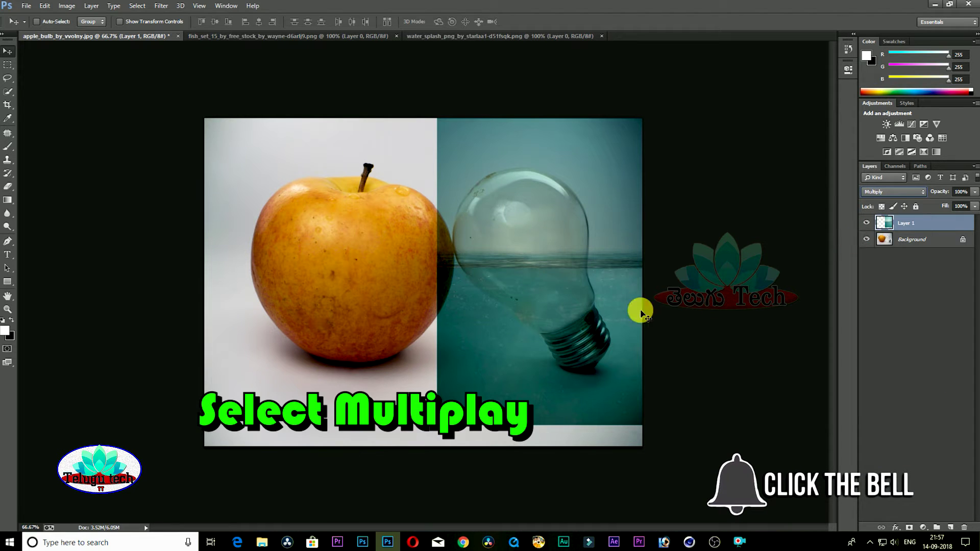
{"action": "left_click_drag", "start_coordinate": [604, 184], "coordinate": [590, 177]}
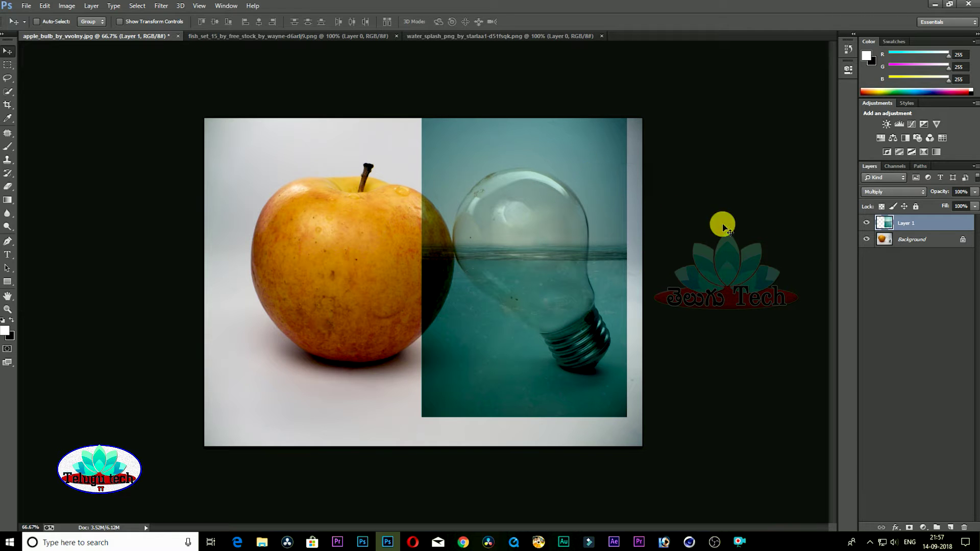
{"action": "left_click_drag", "start_coordinate": [606, 192], "coordinate": [606, 189]}
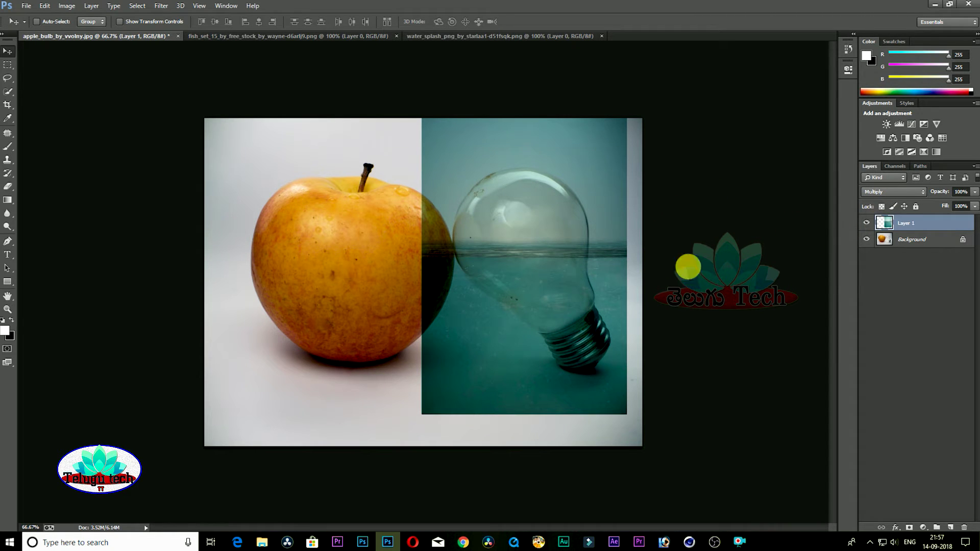
{"action": "left_click", "coordinate": [7, 146]}
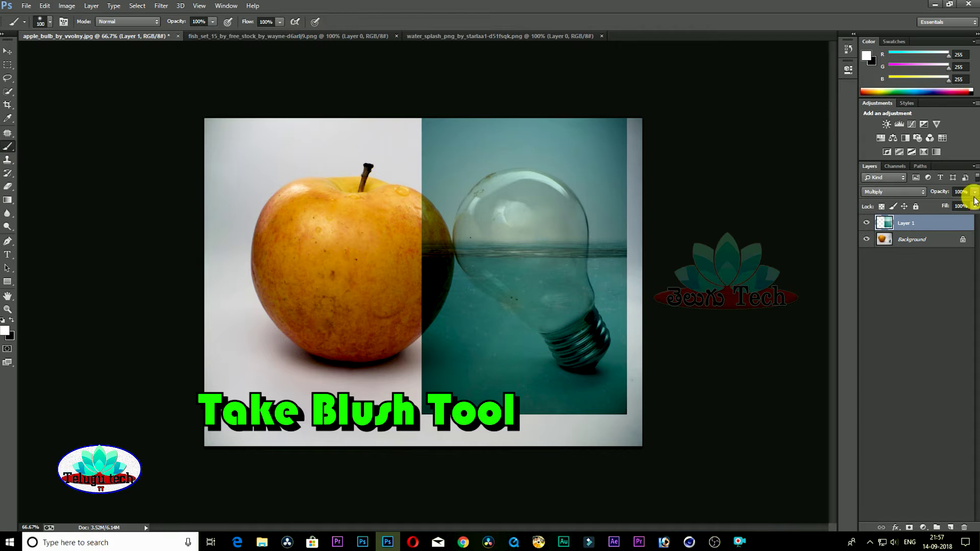
- Add a layer mask to Layer 1 and paint out water over the apple and upper bulb
{"action": "left_click", "coordinate": [909, 527]}
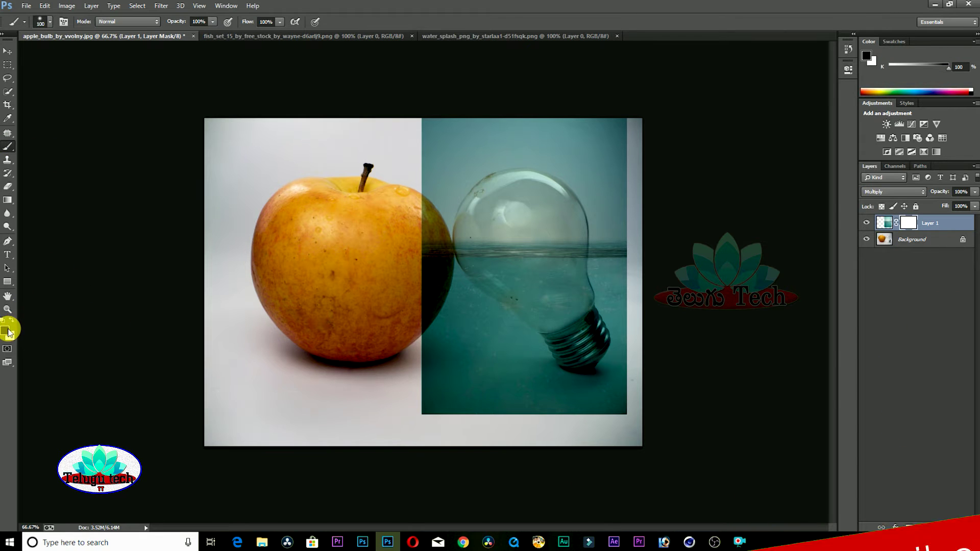
{"action": "mouse_move", "coordinate": [449, 354]}
{"action": "left_mouse_down"}
{"action": "mouse_move", "coordinate": [431, 293]}
{"action": "mouse_move", "coordinate": [437, 386]}
{"action": "mouse_move", "coordinate": [534, 428]}
{"action": "mouse_move", "coordinate": [409, 381]}
{"action": "left_mouse_up"}
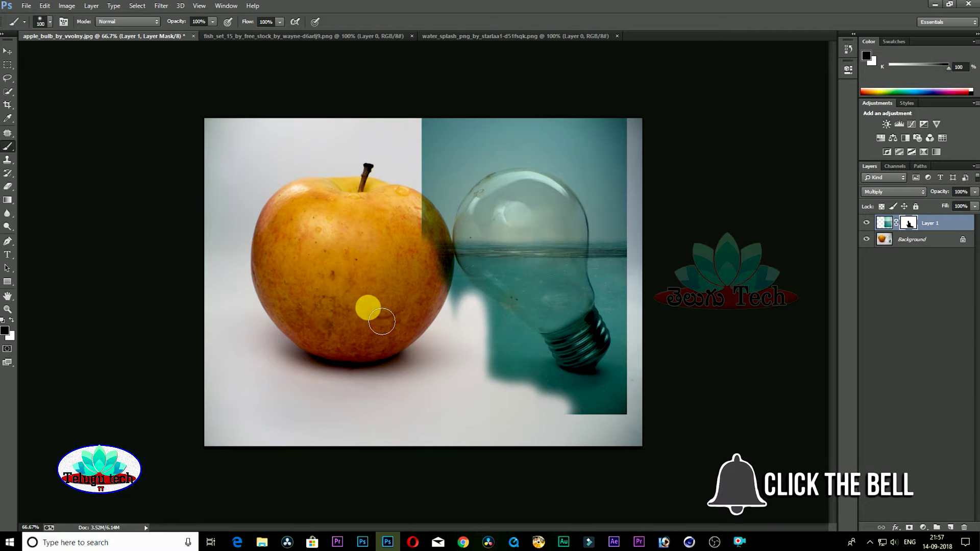
{"action": "mouse_move", "coordinate": [475, 152]}
{"action": "left_mouse_down"}
{"action": "mouse_move", "coordinate": [347, 171]}
{"action": "mouse_move", "coordinate": [631, 145]}
{"action": "mouse_move", "coordinate": [598, 163]}
{"action": "mouse_move", "coordinate": [647, 204]}
{"action": "left_mouse_up"}
{"action": "left_click_drag", "start_coordinate": [545, 238], "coordinate": [669, 225]}
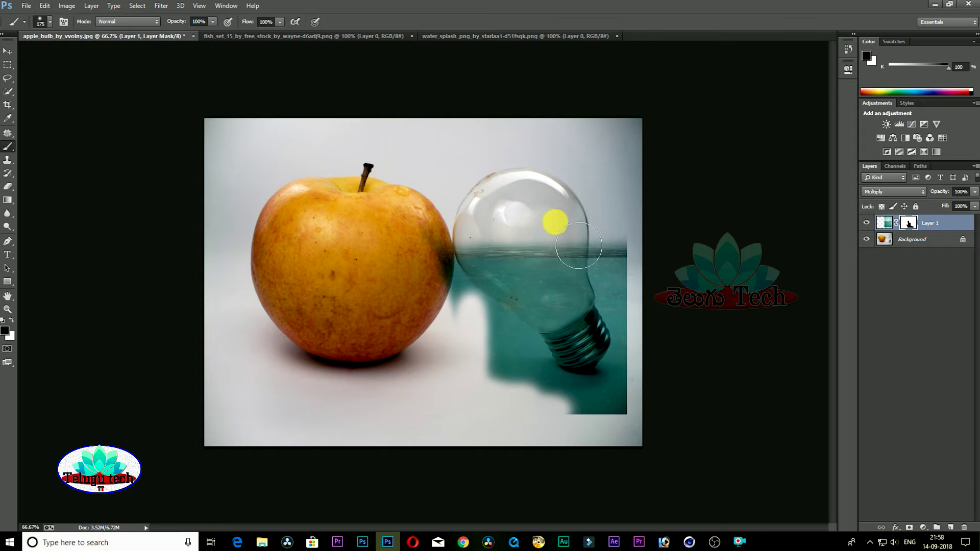
{"action": "left_click_drag", "start_coordinate": [579, 246], "coordinate": [500, 230]}
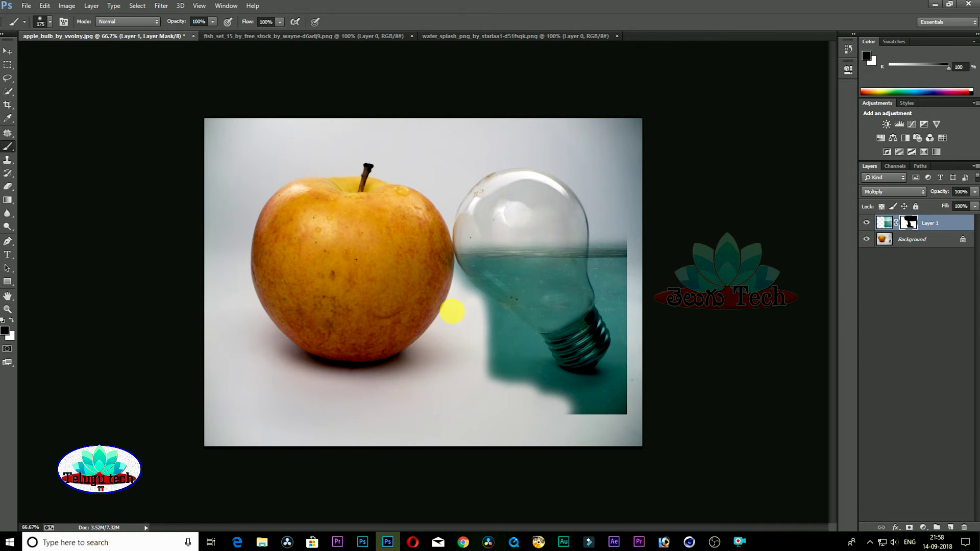
- Zoom in and mask the teal from the bulb's edges, threads, neck, right side and waterline
{"action": "key", "text": "ctrl+plus"}
{"action": "key", "text": "ctrl+plus"}
{"action": "left_click_drag", "start_coordinate": [529, 350], "coordinate": [427, 246]}
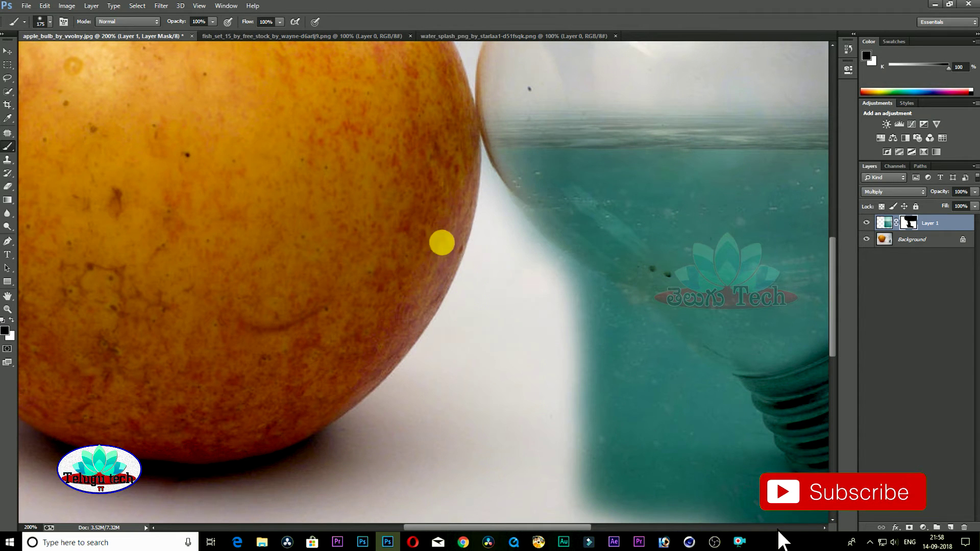
{"action": "mouse_move", "coordinate": [510, 331]}
{"action": "left_mouse_down"}
{"action": "mouse_move", "coordinate": [635, 449]}
{"action": "mouse_move", "coordinate": [613, 368]}
{"action": "mouse_move", "coordinate": [616, 403]}
{"action": "mouse_move", "coordinate": [668, 438]}
{"action": "mouse_move", "coordinate": [403, 177]}
{"action": "left_mouse_up"}
{"action": "left_click_drag", "start_coordinate": [481, 300], "coordinate": [420, 324]}
{"action": "mouse_move", "coordinate": [558, 381]}
{"action": "left_mouse_down"}
{"action": "mouse_move", "coordinate": [755, 295]}
{"action": "mouse_move", "coordinate": [750, 416]}
{"action": "left_mouse_up"}
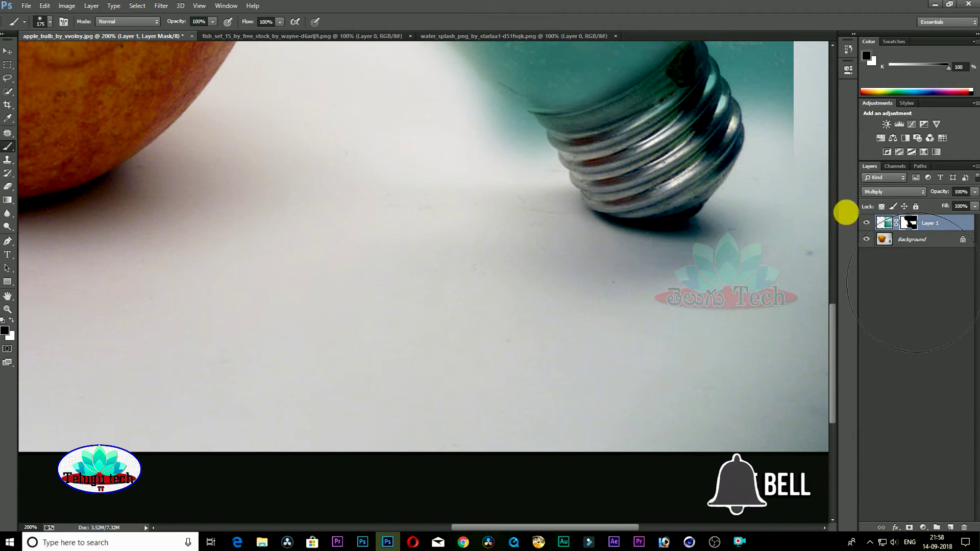
{"action": "left_click_drag", "start_coordinate": [718, 251], "coordinate": [672, 370]}
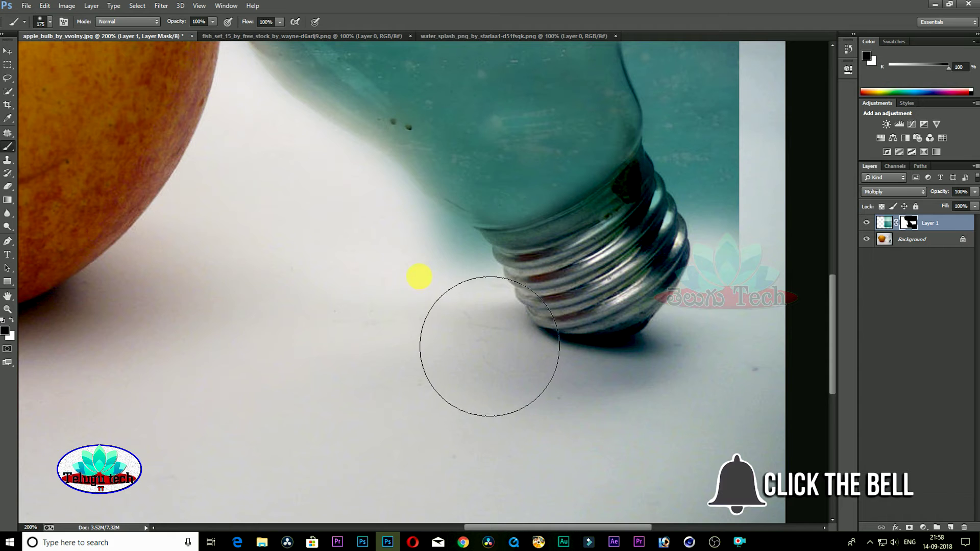
{"action": "mouse_move", "coordinate": [618, 349]}
{"action": "left_mouse_down"}
{"action": "mouse_move", "coordinate": [680, 269]}
{"action": "mouse_move", "coordinate": [628, 264]}
{"action": "mouse_move", "coordinate": [523, 312]}
{"action": "left_mouse_up"}
{"action": "mouse_move", "coordinate": [597, 298]}
{"action": "left_mouse_down"}
{"action": "mouse_move", "coordinate": [543, 385]}
{"action": "mouse_move", "coordinate": [435, 411]}
{"action": "left_mouse_up"}
{"action": "mouse_move", "coordinate": [476, 186]}
{"action": "left_mouse_down"}
{"action": "mouse_move", "coordinate": [481, 272]}
{"action": "mouse_move", "coordinate": [455, 157]}
{"action": "mouse_move", "coordinate": [416, 426]}
{"action": "left_mouse_up"}
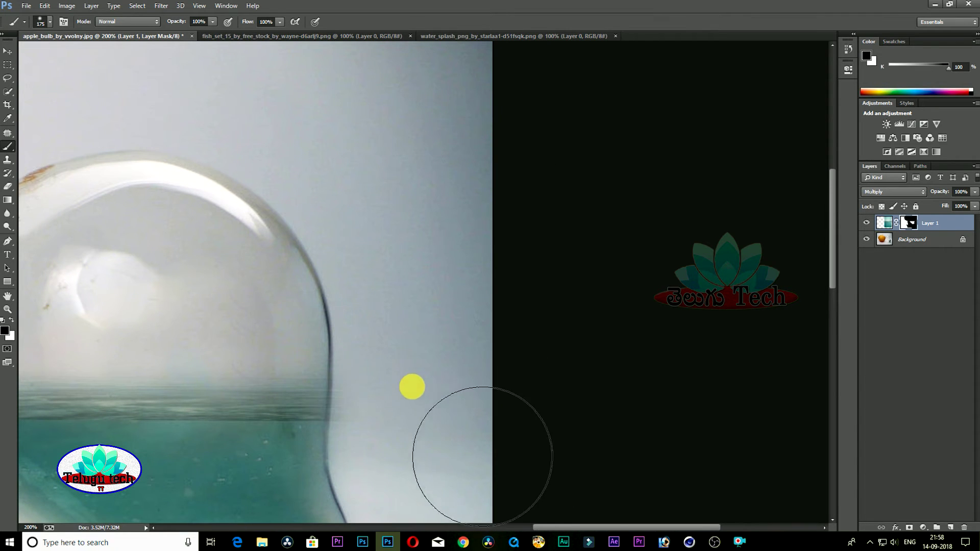
{"action": "left_click_drag", "start_coordinate": [412, 412], "coordinate": [743, 232]}
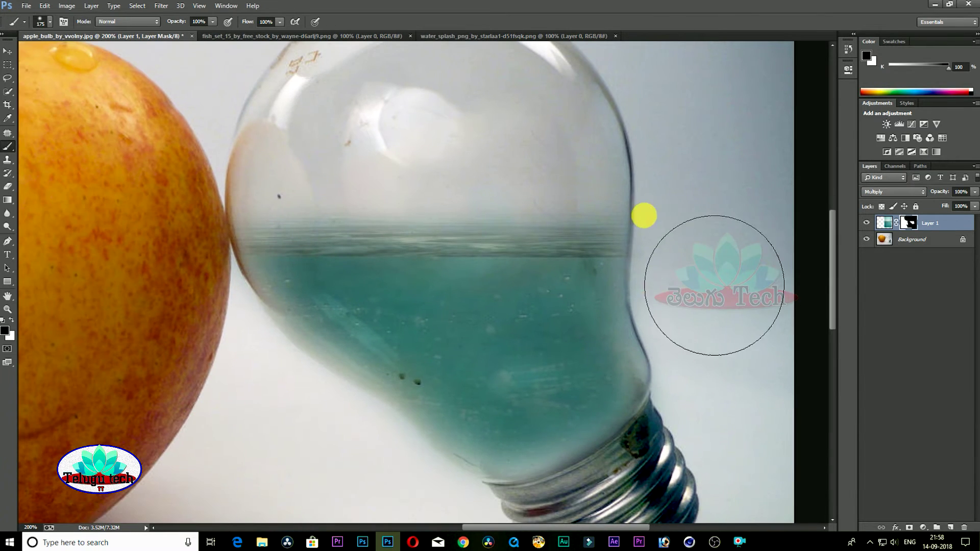
{"action": "mouse_move", "coordinate": [648, 214]}
{"action": "left_mouse_down"}
{"action": "mouse_move", "coordinate": [396, 225]}
{"action": "mouse_move", "coordinate": [208, 219]}
{"action": "left_mouse_up"}
{"action": "mouse_move", "coordinate": [724, 207]}
{"action": "left_mouse_down"}
{"action": "mouse_move", "coordinate": [405, 219]}
{"action": "mouse_move", "coordinate": [477, 236]}
{"action": "mouse_move", "coordinate": [405, 302]}
{"action": "left_mouse_up"}
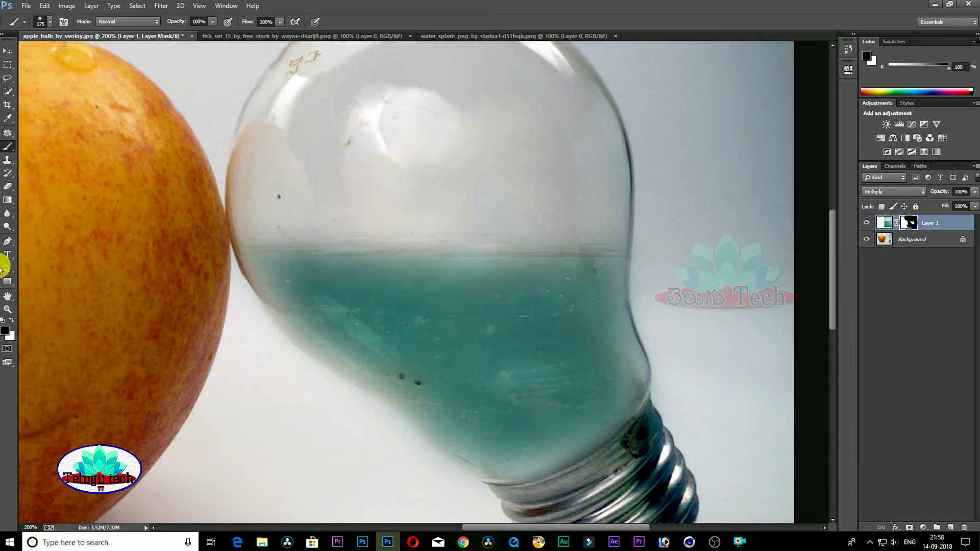
- Paint with white to restore water along the bulb's lower left, waterline and neck
{"action": "left_click", "coordinate": [11, 320]}
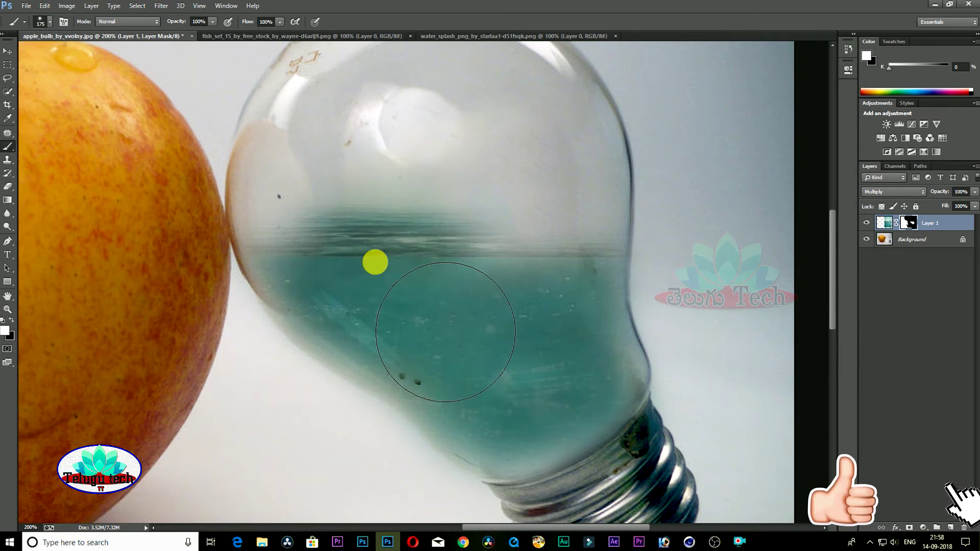
{"action": "mouse_move", "coordinate": [486, 335]}
{"action": "left_mouse_down"}
{"action": "mouse_move", "coordinate": [410, 351]}
{"action": "mouse_move", "coordinate": [477, 375]}
{"action": "left_mouse_up"}
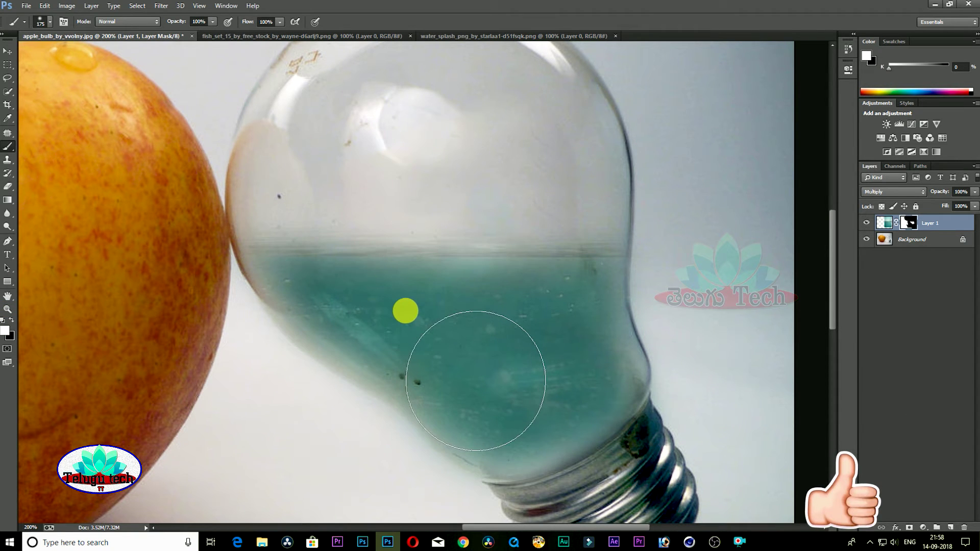
{"action": "mouse_move", "coordinate": [405, 300]}
{"action": "left_mouse_down"}
{"action": "mouse_move", "coordinate": [427, 343]}
{"action": "mouse_move", "coordinate": [449, 344]}
{"action": "mouse_move", "coordinate": [337, 313]}
{"action": "mouse_move", "coordinate": [369, 339]}
{"action": "mouse_move", "coordinate": [500, 351]}
{"action": "mouse_move", "coordinate": [527, 325]}
{"action": "mouse_move", "coordinate": [602, 317]}
{"action": "mouse_move", "coordinate": [626, 300]}
{"action": "mouse_move", "coordinate": [603, 351]}
{"action": "left_mouse_up"}
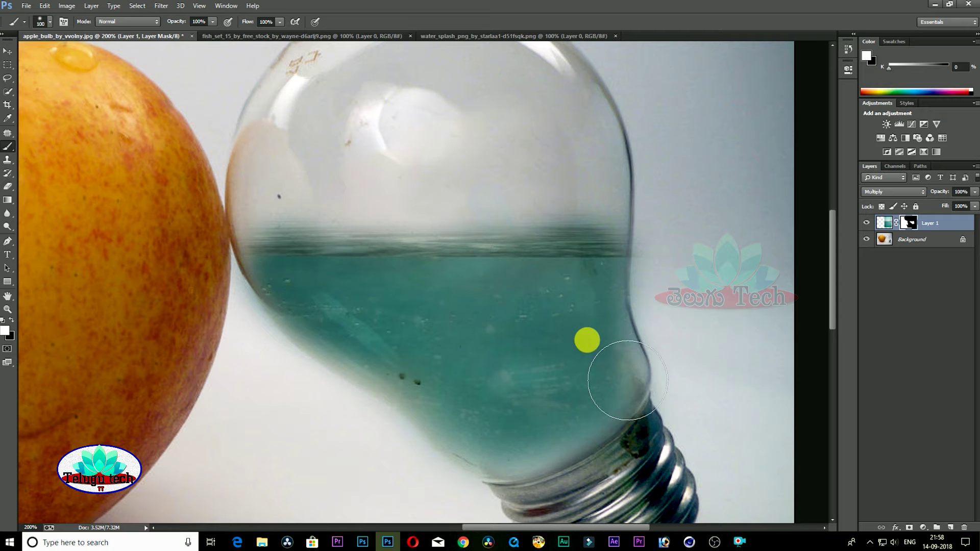
{"action": "mouse_move", "coordinate": [596, 432]}
{"action": "left_mouse_down"}
{"action": "mouse_move", "coordinate": [523, 462]}
{"action": "mouse_move", "coordinate": [347, 347]}
{"action": "mouse_move", "coordinate": [577, 401]}
{"action": "left_mouse_up"}
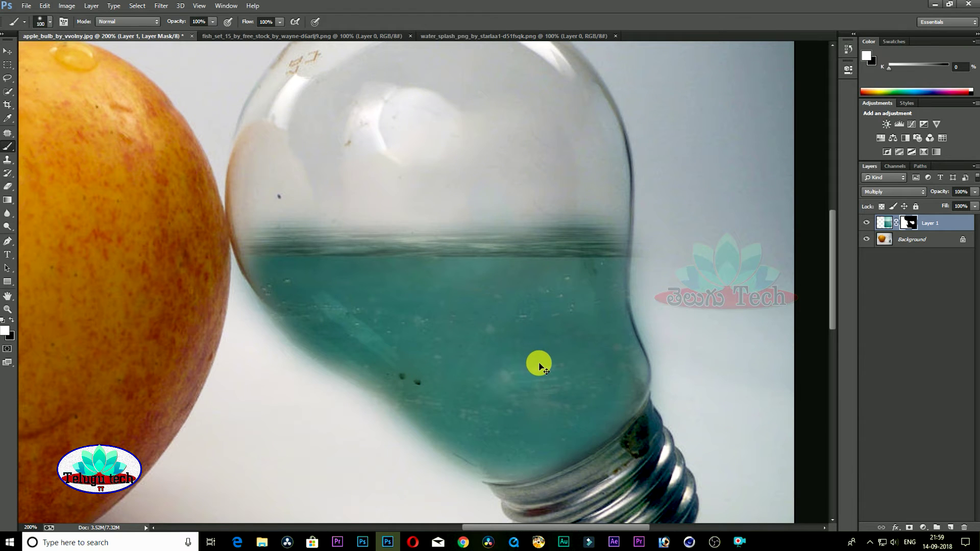
{"action": "key", "text": "ctrl+minus"}
{"action": "key", "text": "ctrl+minus"}
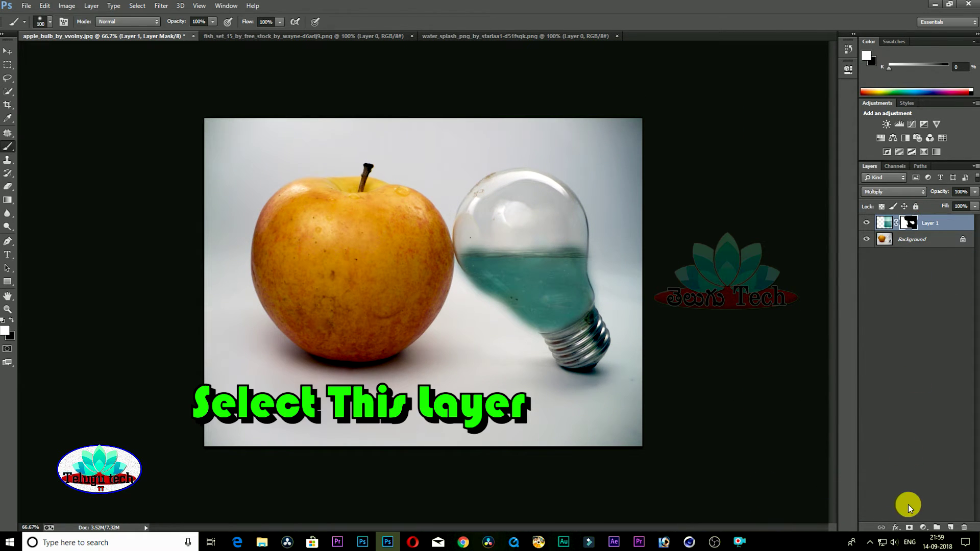
- Add a Hue/Saturation layer clipped to Layer 1: Hue +7, Saturation +85, Lightness +8
{"action": "left_click", "coordinate": [923, 528]}
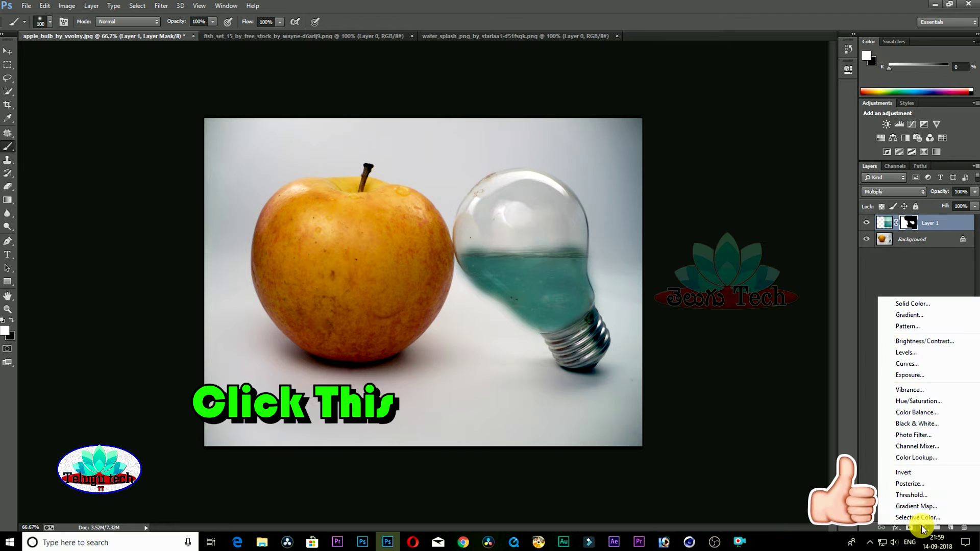
{"action": "left_click", "coordinate": [916, 403]}
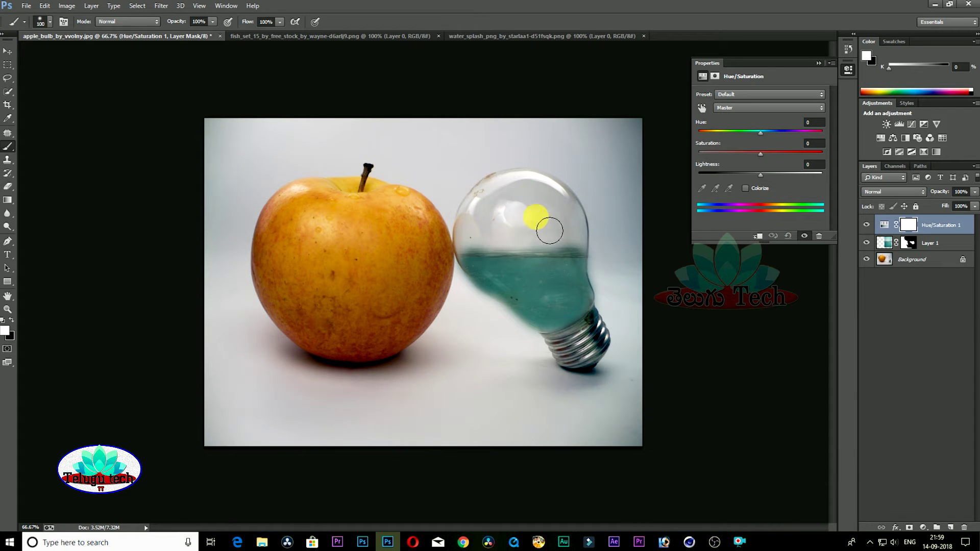
{"action": "left_click", "coordinate": [758, 237]}
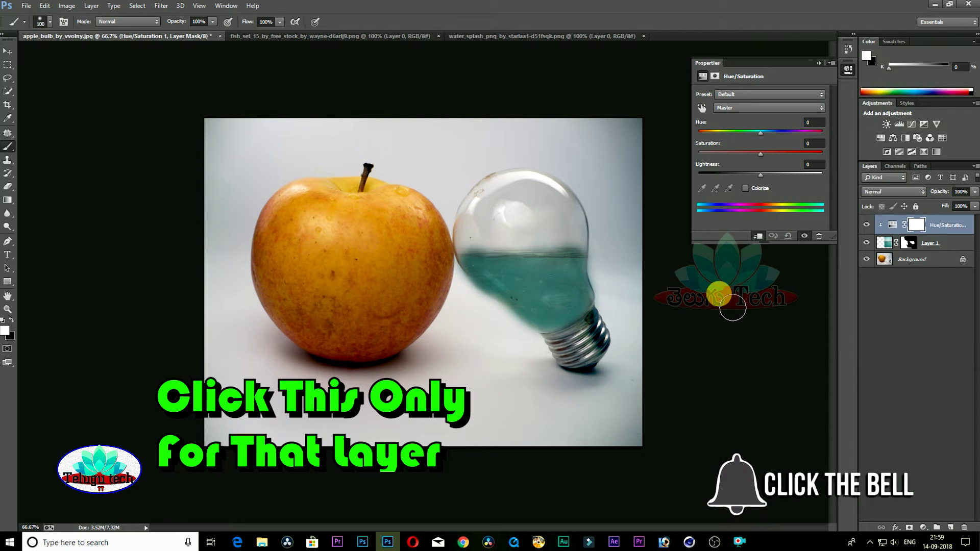
{"action": "left_click_drag", "start_coordinate": [761, 155], "coordinate": [813, 154]}
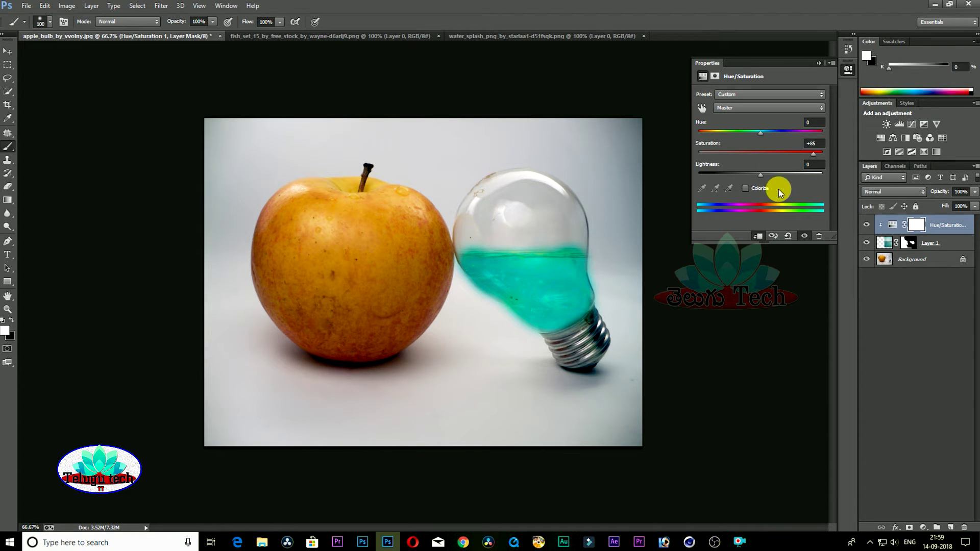
{"action": "left_click_drag", "start_coordinate": [760, 173], "coordinate": [769, 173]}
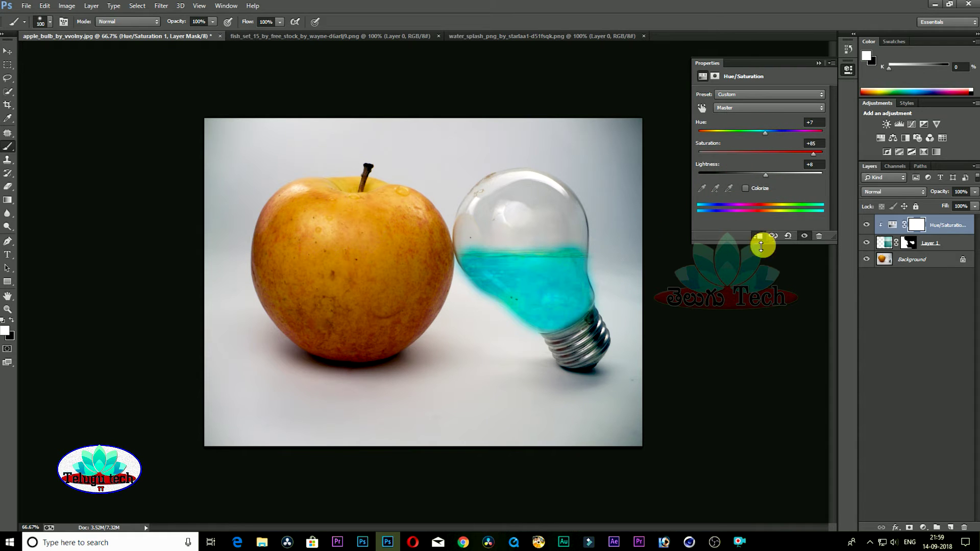
{"action": "left_click", "coordinate": [804, 236]}
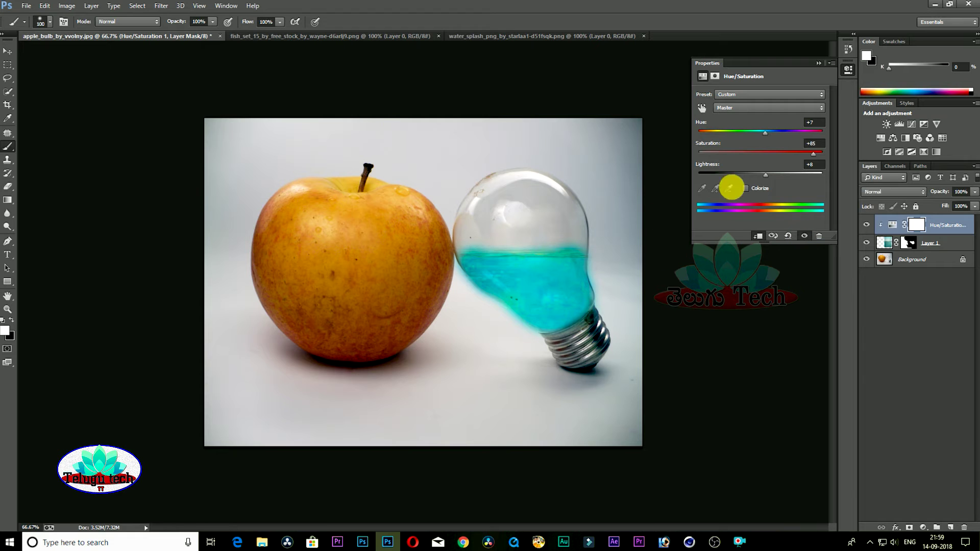
{"action": "left_click", "coordinate": [819, 64]}
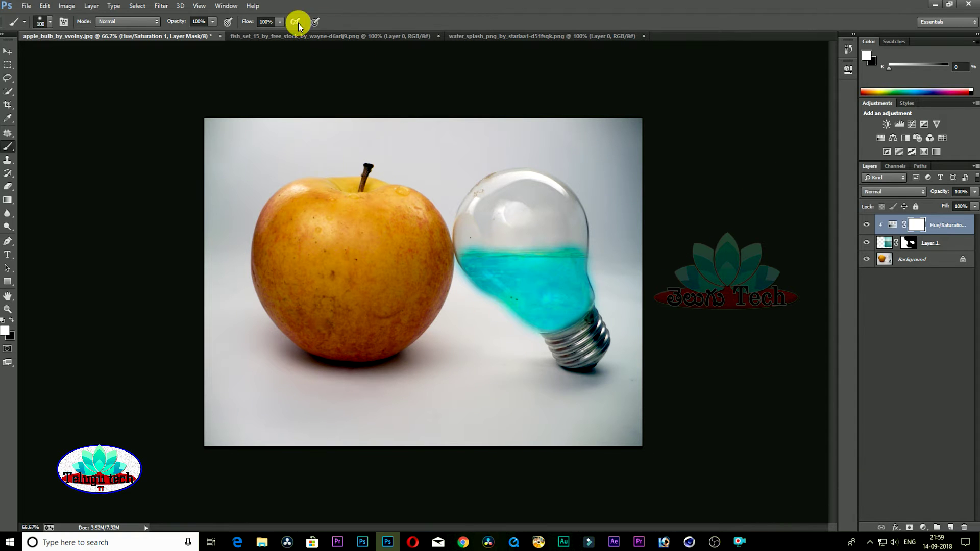
- Copy the fish_set layer into apple_bulb as Layer 2, close fish_set unsaved, and position it
{"action": "left_click", "coordinate": [286, 36]}
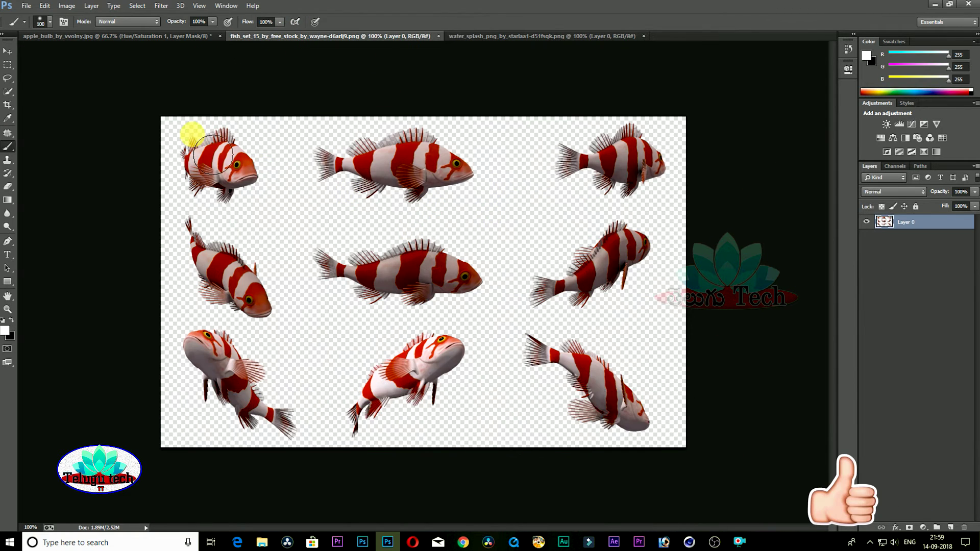
{"action": "left_click", "coordinate": [7, 51]}
{"action": "left_click_drag", "start_coordinate": [422, 166], "coordinate": [414, 166]}
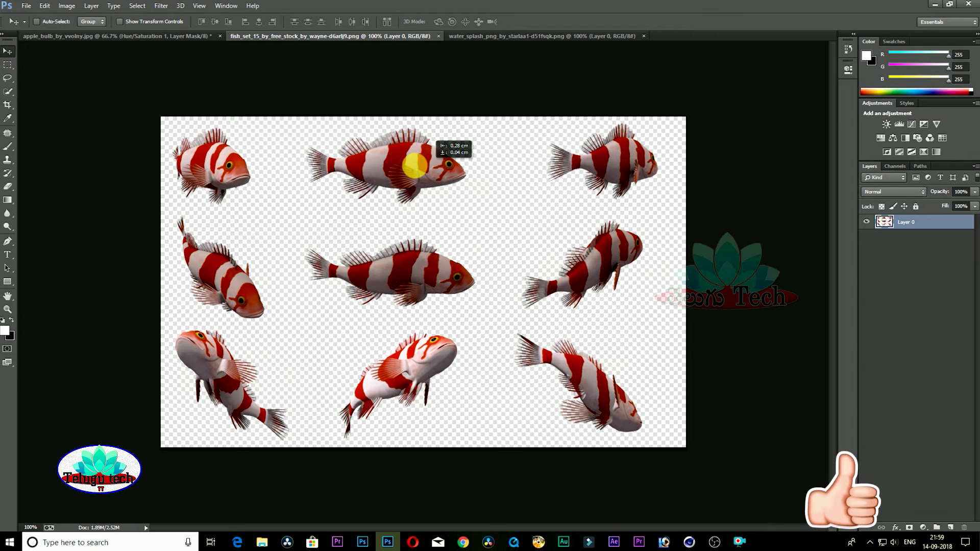
{"action": "left_click_drag", "start_coordinate": [317, 35], "coordinate": [330, 64]}
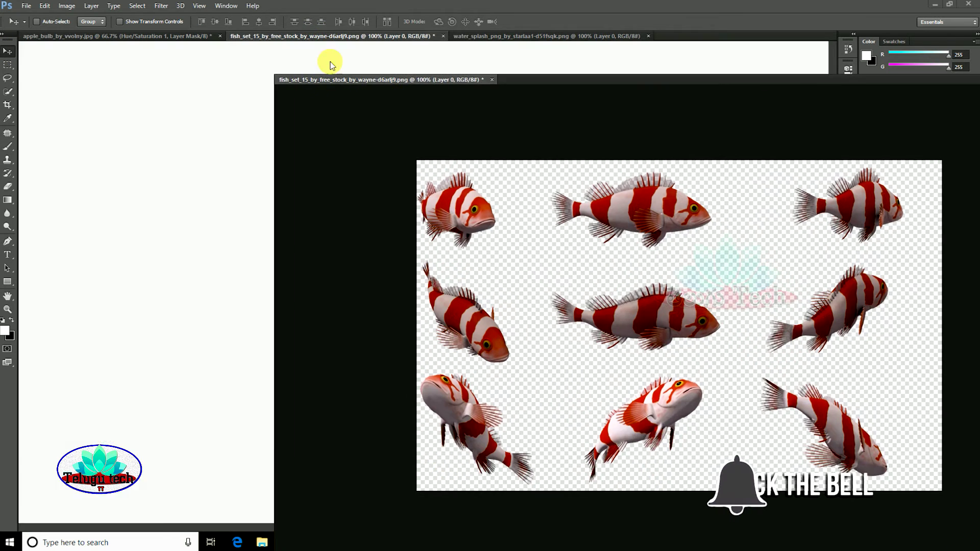
{"action": "left_click", "coordinate": [181, 33]}
{"action": "left_click_drag", "start_coordinate": [422, 79], "coordinate": [4, 117]}
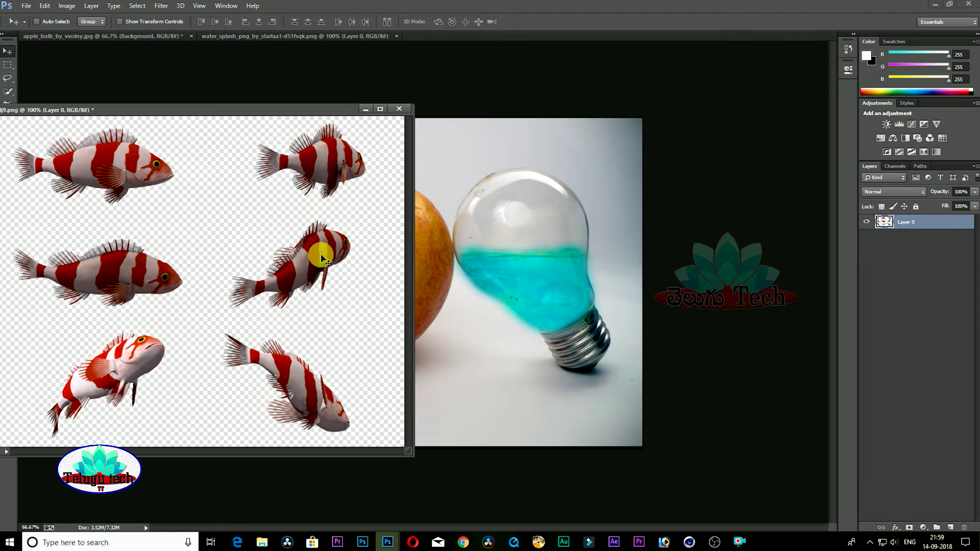
{"action": "left_click_drag", "start_coordinate": [322, 258], "coordinate": [526, 242]}
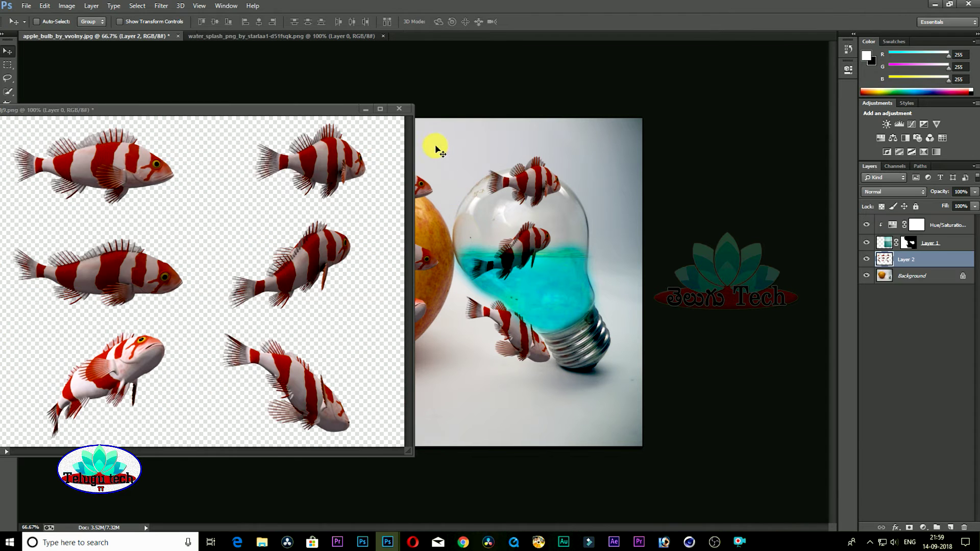
{"action": "left_click", "coordinate": [399, 109]}
{"action": "left_click", "coordinate": [484, 204]}
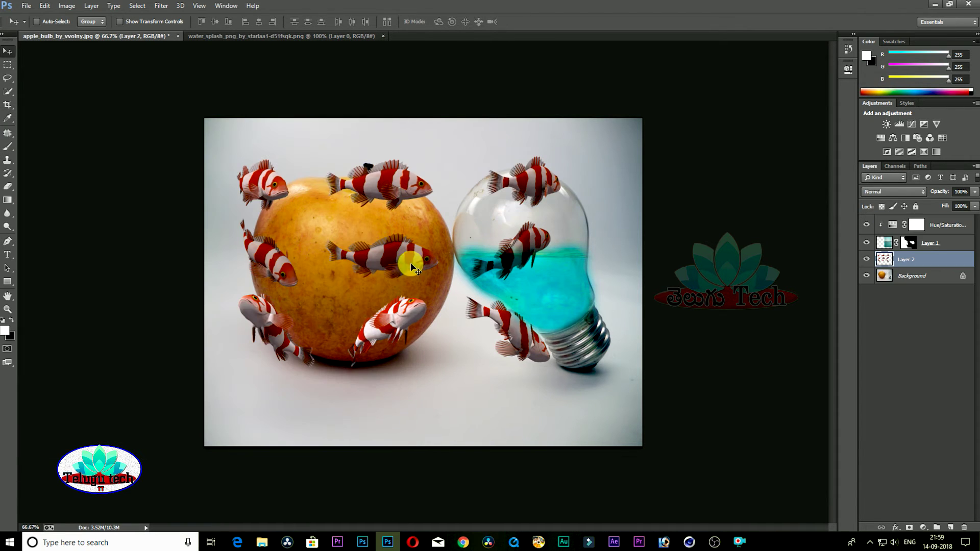
{"action": "mouse_move", "coordinate": [410, 259]}
{"action": "left_mouse_down"}
{"action": "mouse_move", "coordinate": [475, 229]}
{"action": "mouse_move", "coordinate": [436, 242]}
{"action": "left_mouse_up"}
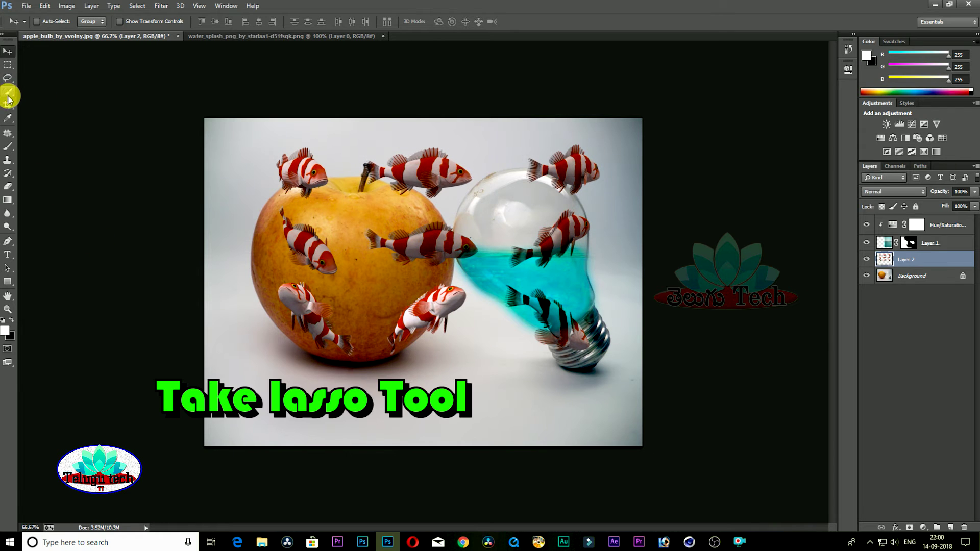
- Lasso and delete the unwanted fish on Layer 2, then lasso a leftover speck in the bulb
{"action": "left_click", "coordinate": [9, 77]}
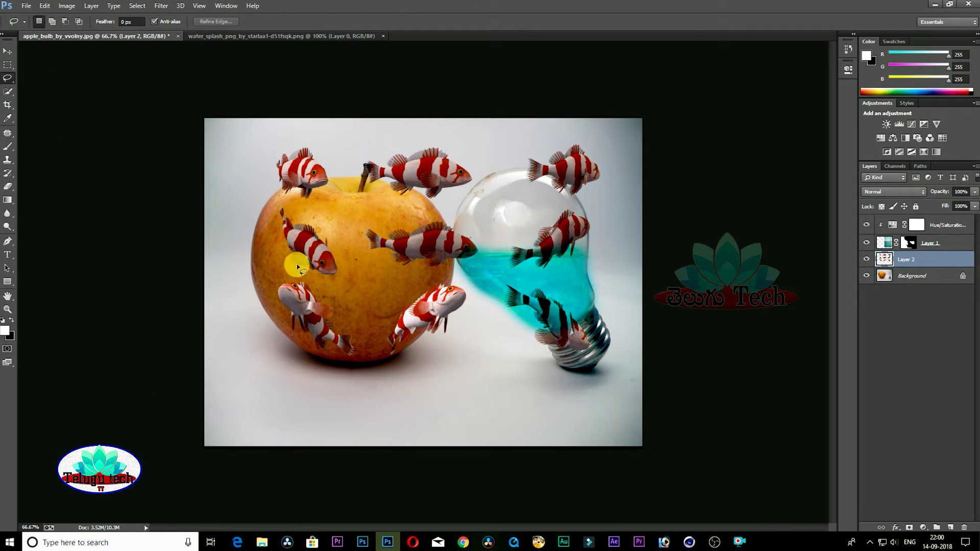
{"action": "mouse_move", "coordinate": [299, 279]}
{"action": "left_mouse_down"}
{"action": "mouse_move", "coordinate": [446, 278]}
{"action": "mouse_move", "coordinate": [502, 296]}
{"action": "mouse_move", "coordinate": [604, 382]}
{"action": "left_mouse_up"}
{"action": "mouse_move", "coordinate": [633, 177]}
{"action": "left_mouse_down"}
{"action": "mouse_move", "coordinate": [332, 144]}
{"action": "mouse_move", "coordinate": [262, 162]}
{"action": "mouse_move", "coordinate": [268, 210]}
{"action": "left_mouse_up"}
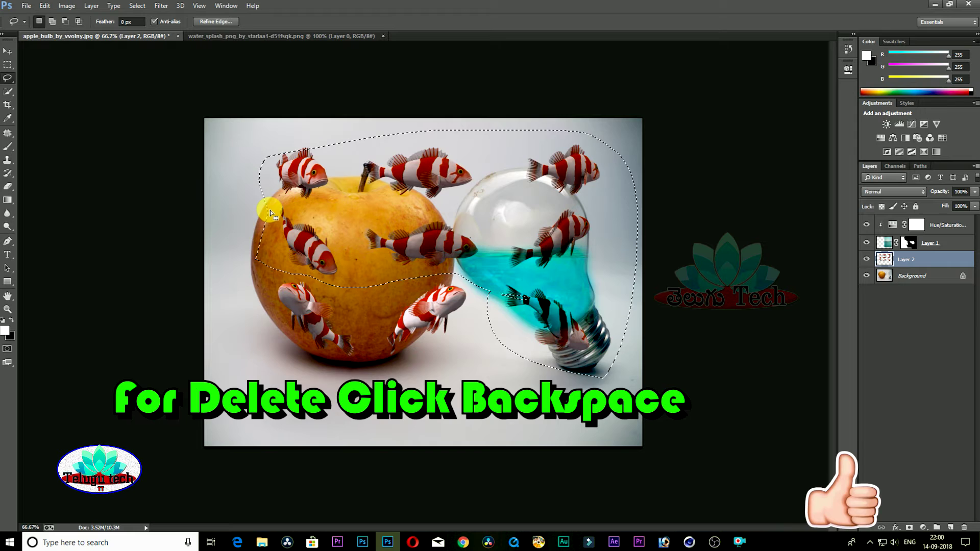
{"action": "key", "text": "BackSpace"}
{"action": "mouse_move", "coordinate": [311, 129]}
{"action": "left_mouse_down"}
{"action": "mouse_move", "coordinate": [273, 164]}
{"action": "mouse_move", "coordinate": [313, 123]}
{"action": "left_mouse_up"}
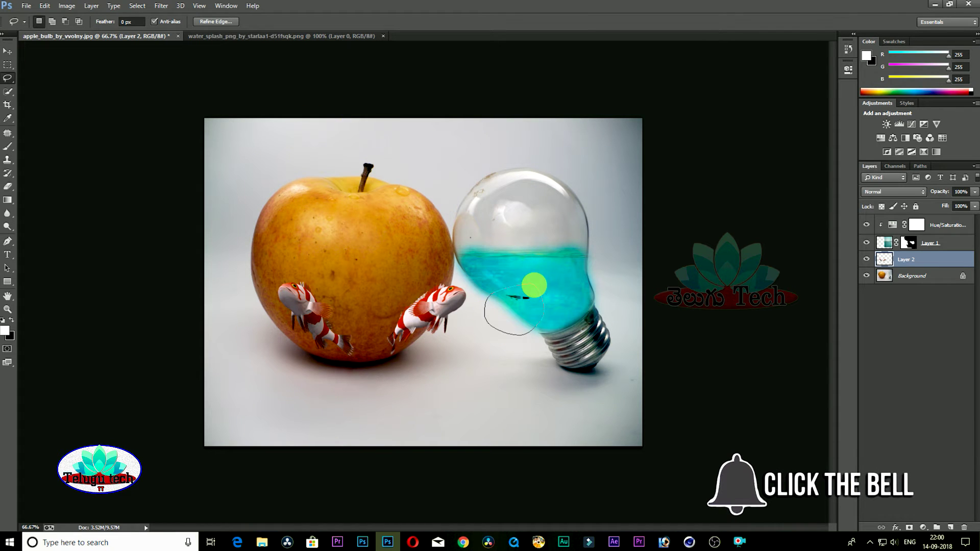
{"action": "left_click_drag", "start_coordinate": [534, 285], "coordinate": [532, 305]}
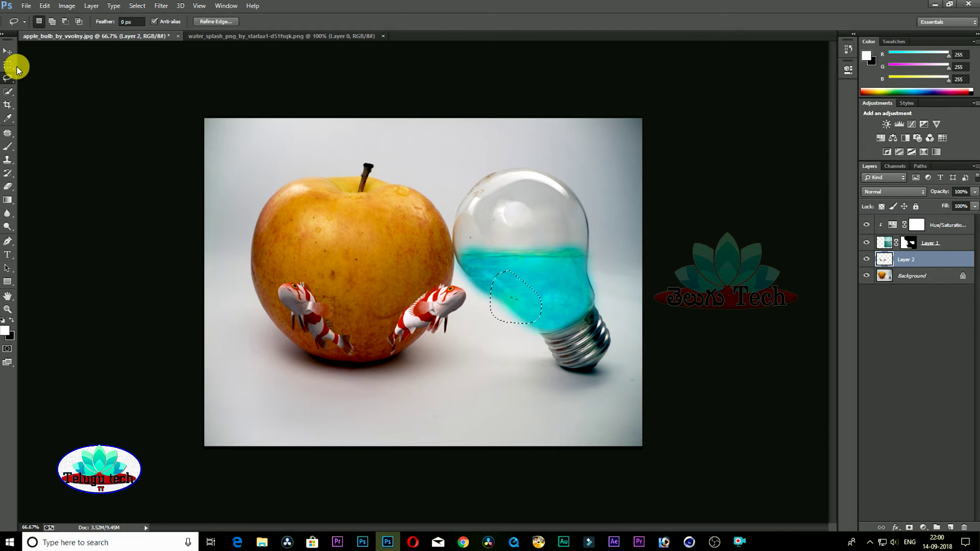
- Move the selected fish up-right, deselect, and scale Layer 2 down to about 65%
{"action": "key", "text": "v"}
{"action": "left_click_drag", "start_coordinate": [305, 305], "coordinate": [451, 267]}
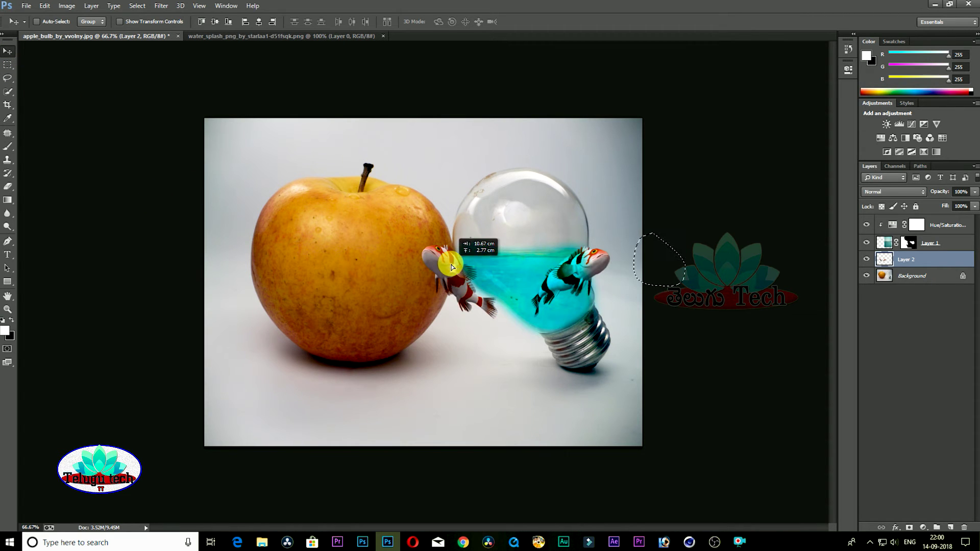
{"action": "key", "text": "ctrl+d"}
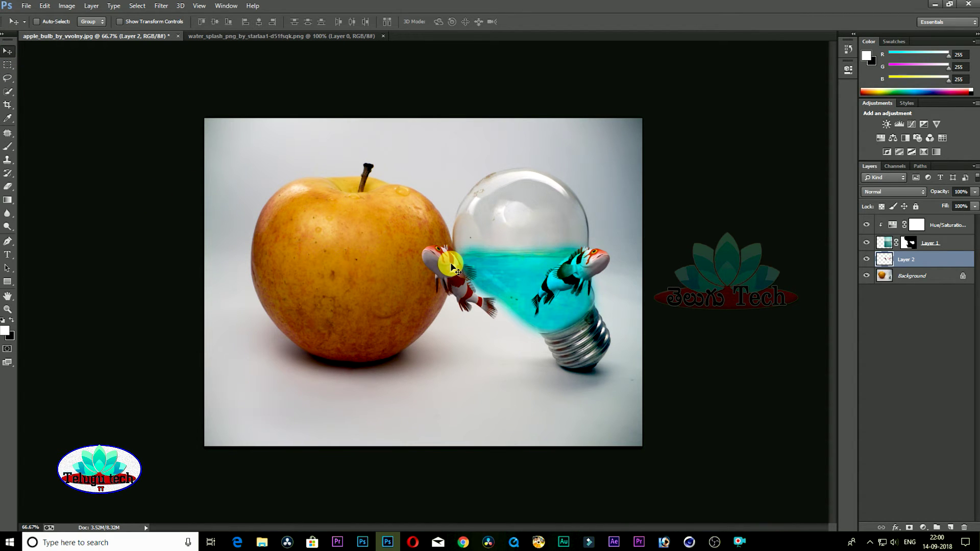
{"action": "key", "text": "ctrl+t"}
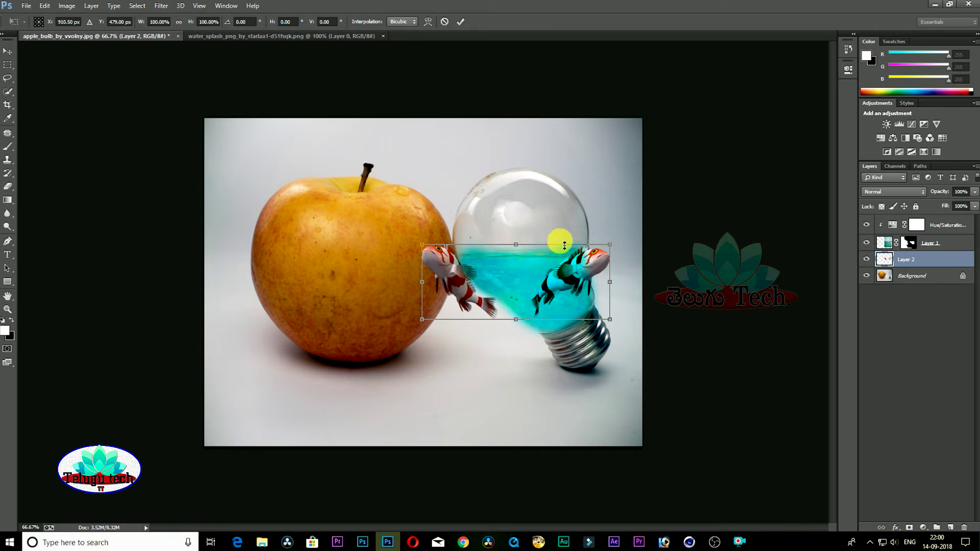
{"action": "left_click_drag", "start_coordinate": [618, 248], "coordinate": [570, 255]}
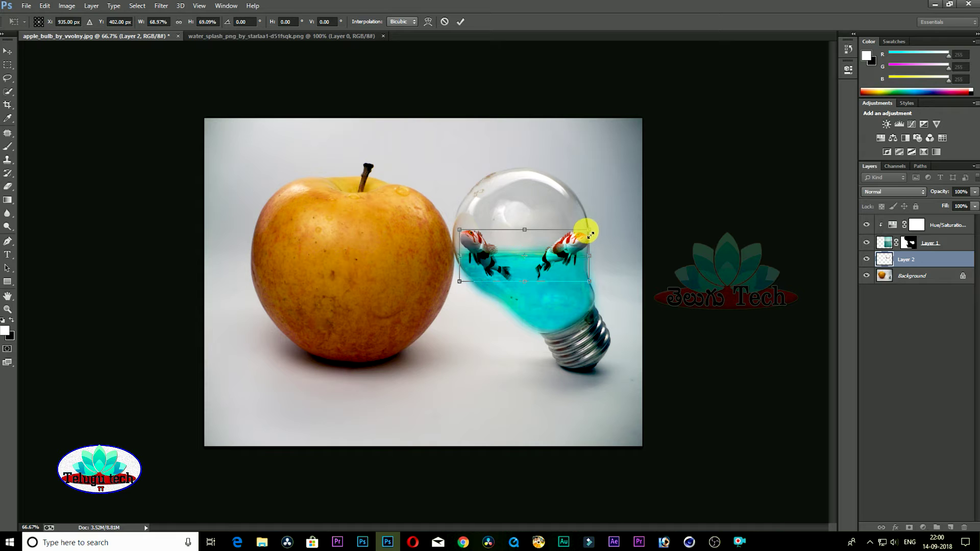
{"action": "left_click_drag", "start_coordinate": [591, 235], "coordinate": [573, 249]}
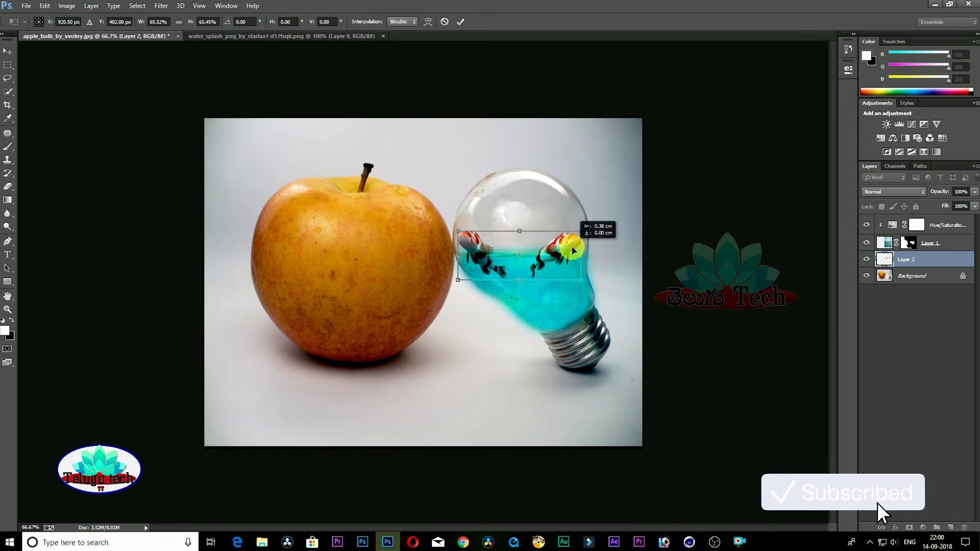
{"action": "left_click", "coordinate": [461, 21]}
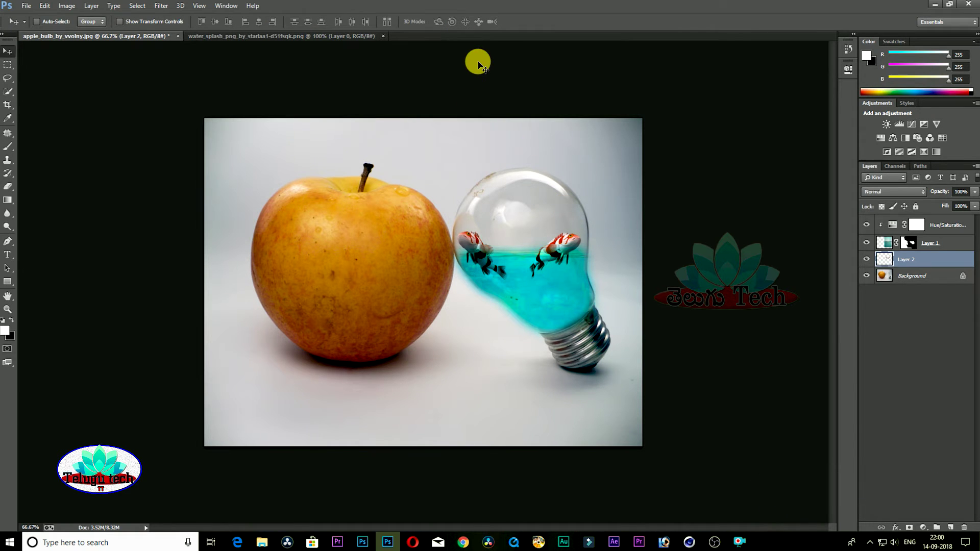
- Move Layer 2 to the top of the stack and tilt the fish -8.33° at the waterline
{"action": "left_click_drag", "start_coordinate": [958, 262], "coordinate": [945, 224]}
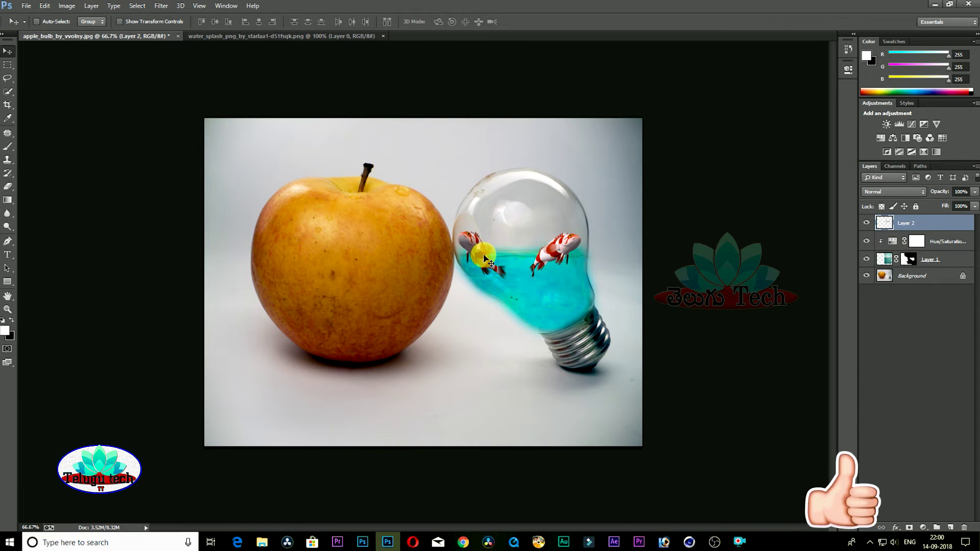
{"action": "key", "text": "ctrl+t"}
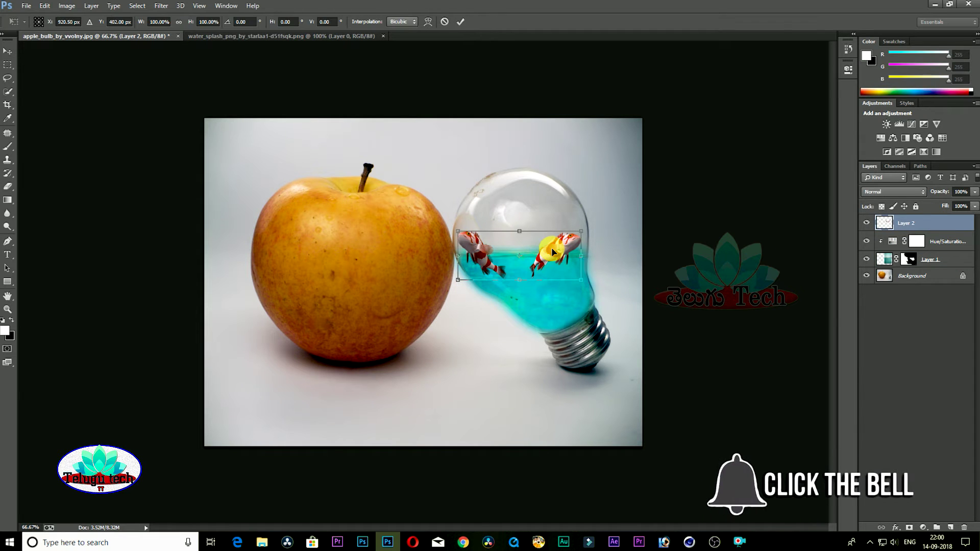
{"action": "left_click_drag", "start_coordinate": [585, 236], "coordinate": [586, 212]}
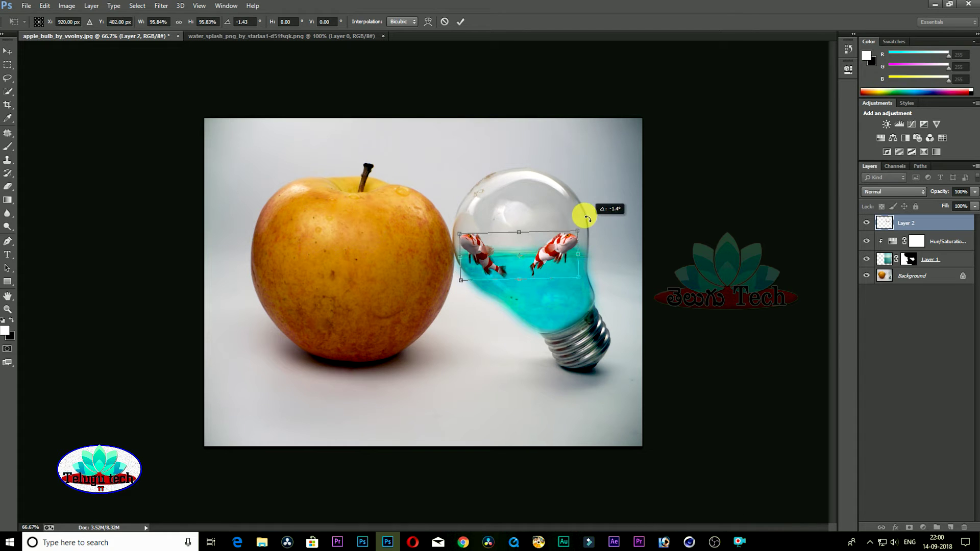
{"action": "mouse_move", "coordinate": [537, 267]}
{"action": "left_mouse_down"}
{"action": "mouse_move", "coordinate": [543, 273]}
{"action": "mouse_move", "coordinate": [540, 265]}
{"action": "left_mouse_up"}
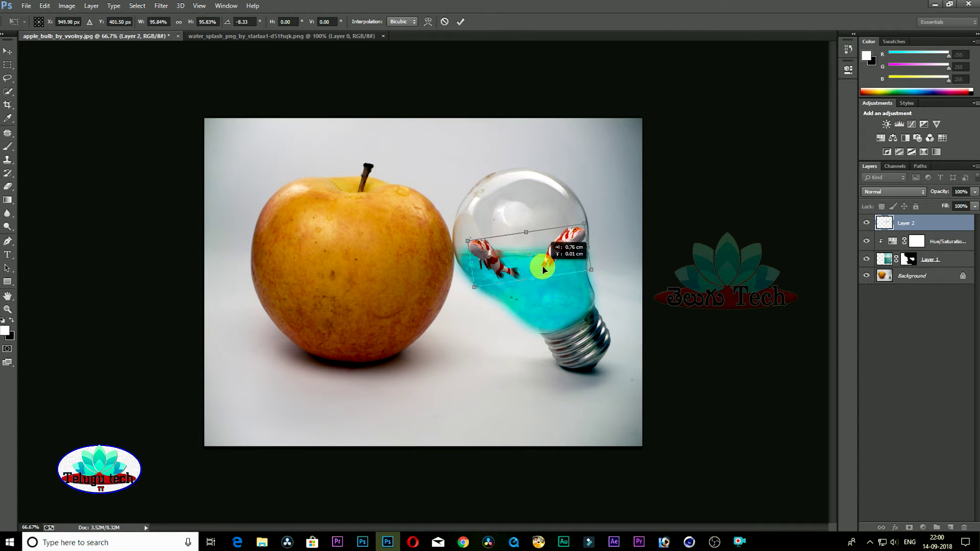
{"action": "left_click", "coordinate": [461, 22]}
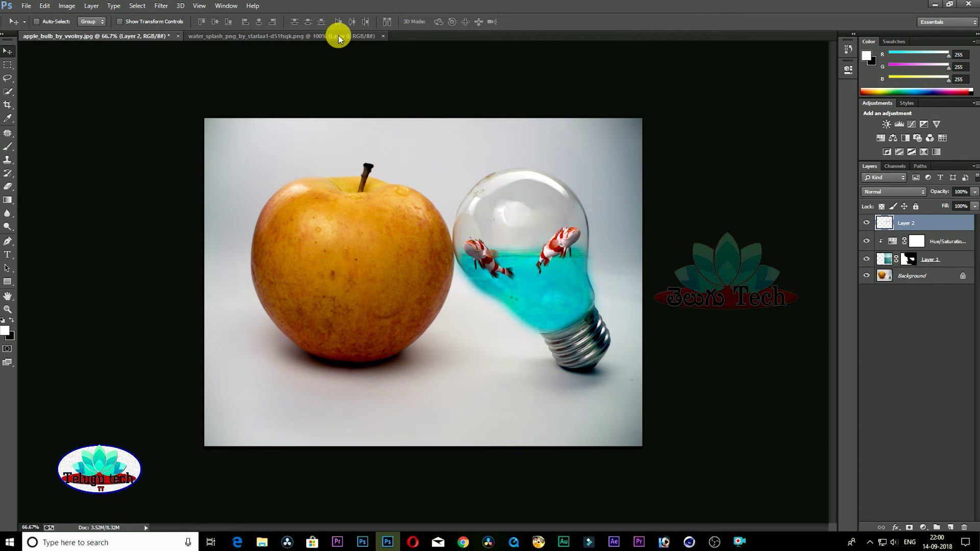
- Copy the water_splash image into apple_bulb as Layer 3 and place it over the bulb
{"action": "left_click", "coordinate": [338, 36]}
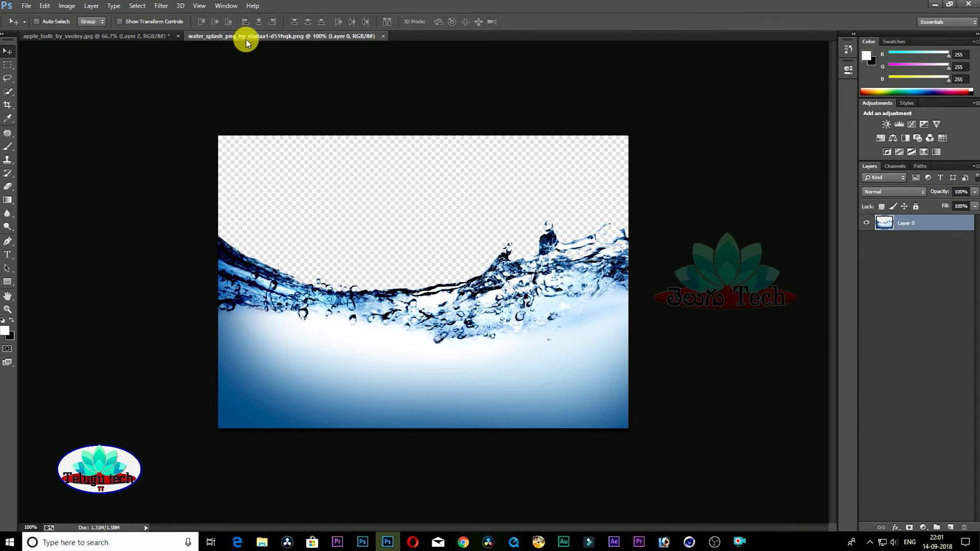
{"action": "left_click_drag", "start_coordinate": [246, 38], "coordinate": [305, 81]}
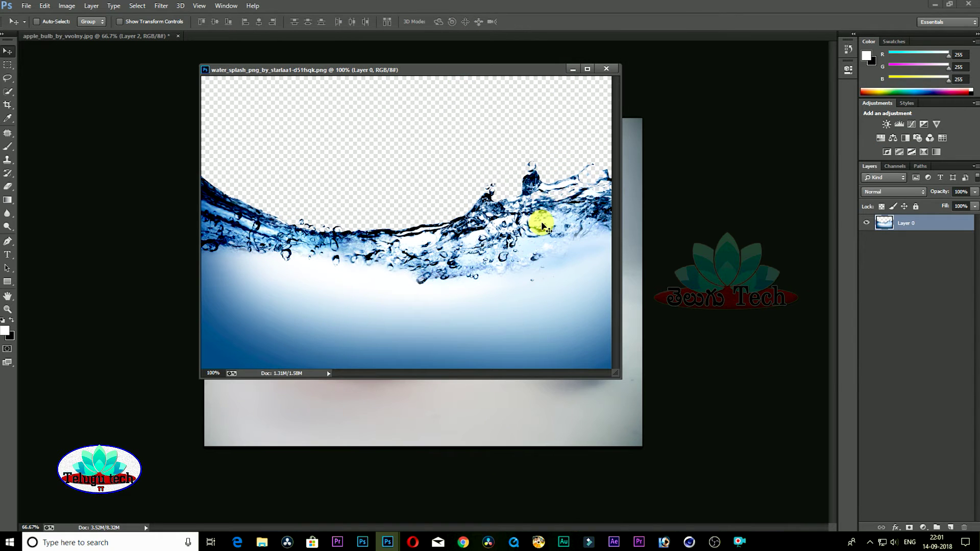
{"action": "left_click_drag", "start_coordinate": [542, 225], "coordinate": [632, 216]}
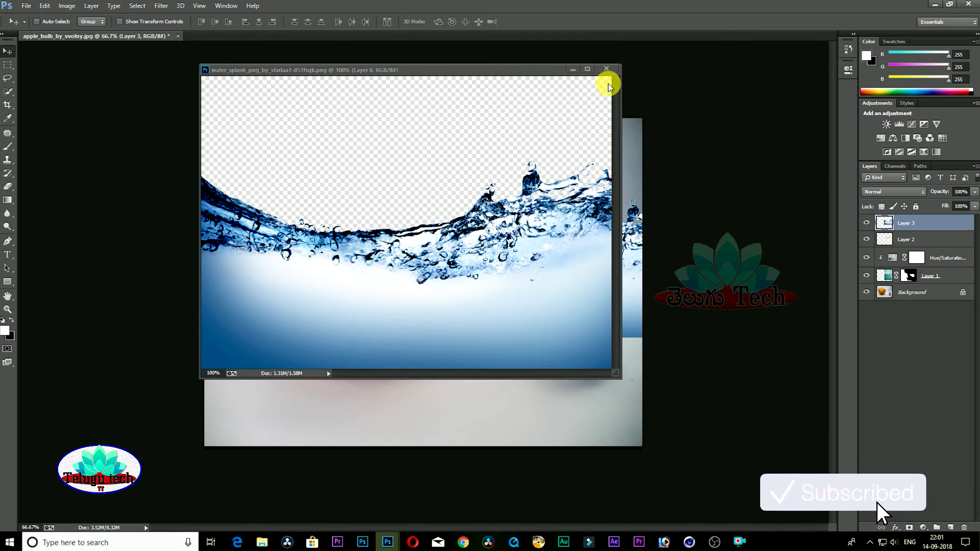
{"action": "left_click", "coordinate": [606, 69]}
{"action": "mouse_move", "coordinate": [560, 273]}
{"action": "left_mouse_down"}
{"action": "mouse_move", "coordinate": [475, 335]}
{"action": "mouse_move", "coordinate": [508, 299]}
{"action": "mouse_move", "coordinate": [490, 307]}
{"action": "left_mouse_up"}
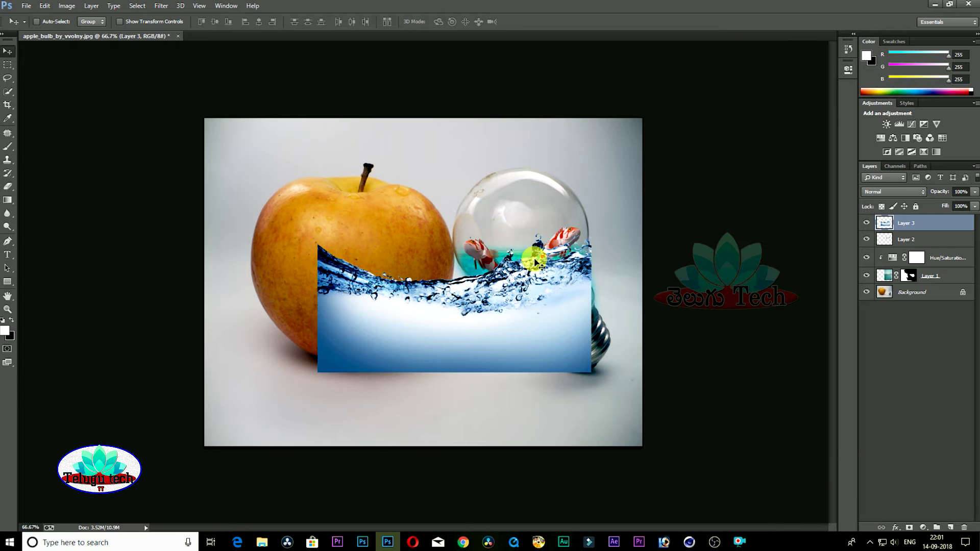
- Rotate the water splash layer 12.72° and raise it across the bulb
{"action": "key", "text": "ctrl+t"}
{"action": "mouse_move", "coordinate": [596, 166]}
{"action": "left_mouse_down"}
{"action": "mouse_move", "coordinate": [609, 183]}
{"action": "mouse_move", "coordinate": [604, 219]}
{"action": "left_mouse_up"}
{"action": "mouse_move", "coordinate": [522, 318]}
{"action": "left_mouse_down"}
{"action": "mouse_move", "coordinate": [534, 308]}
{"action": "mouse_move", "coordinate": [538, 317]}
{"action": "left_mouse_up"}
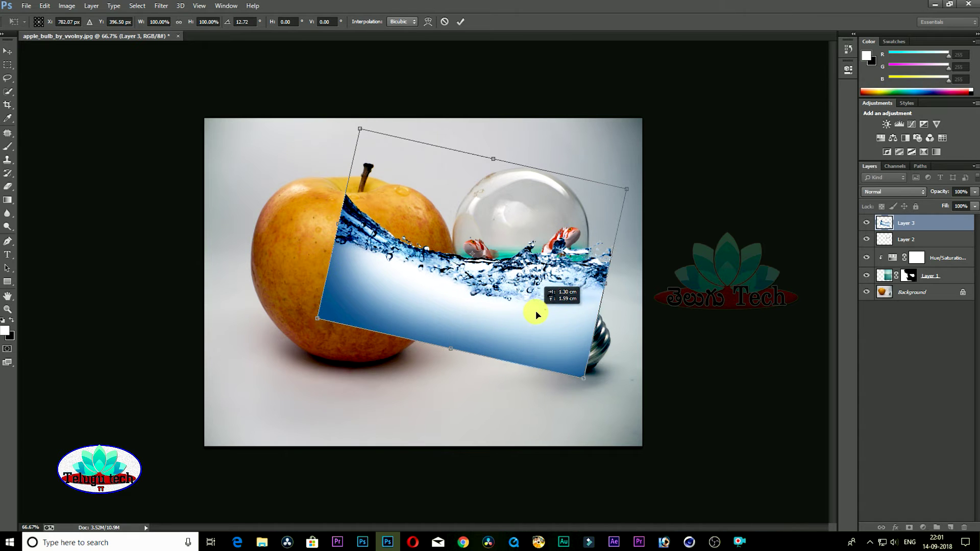
{"action": "left_click", "coordinate": [460, 21]}
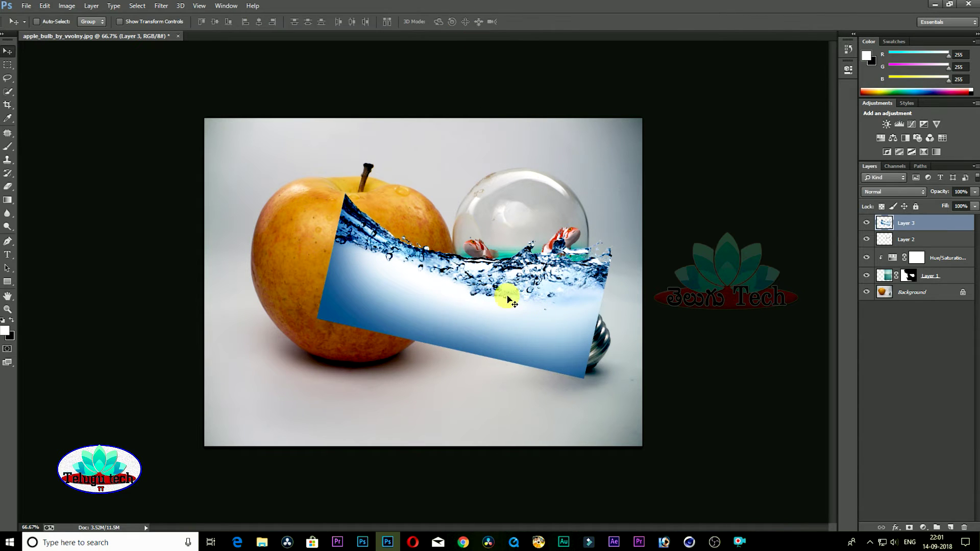
{"action": "left_click", "coordinate": [916, 194]}
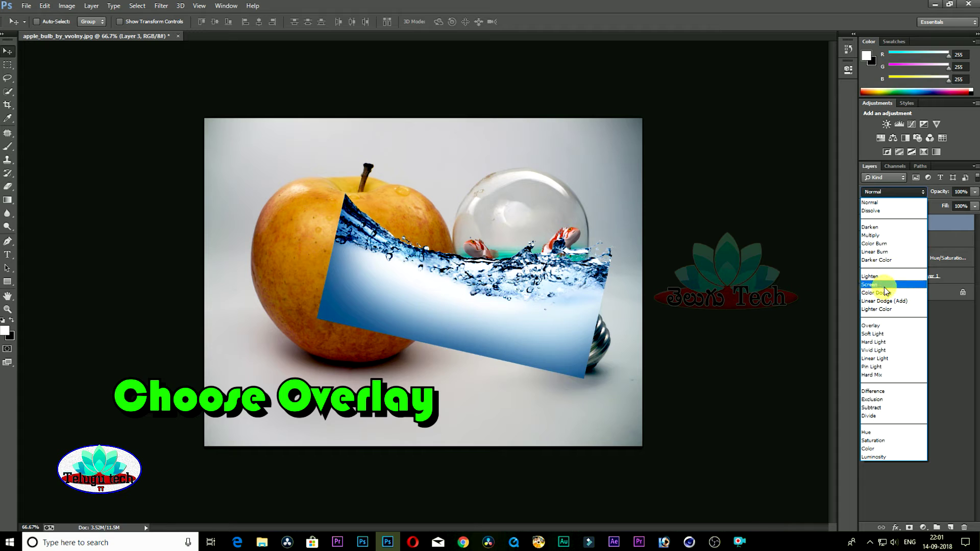
- Set Layer 3's blend mode to Overlay and add a layer mask to it
{"action": "left_click", "coordinate": [879, 325]}
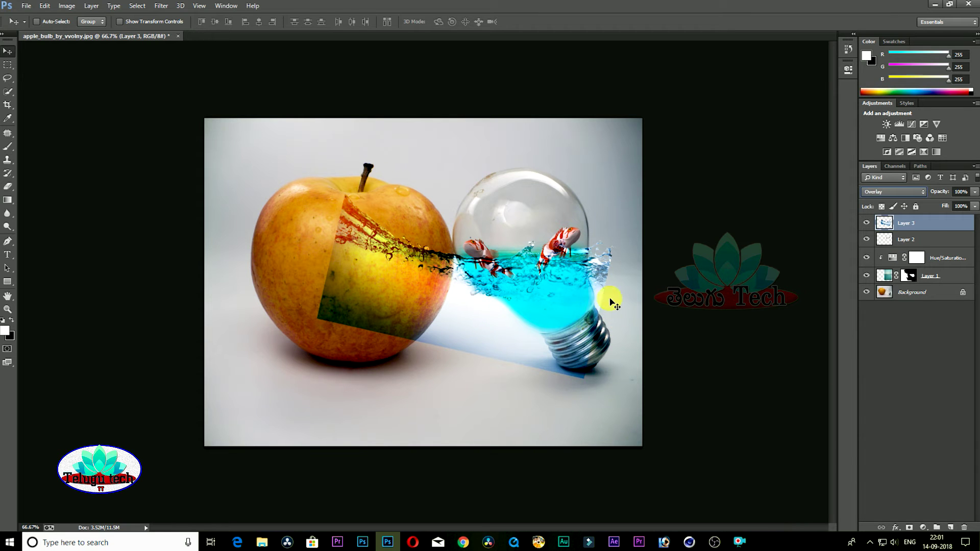
{"action": "left_click", "coordinate": [7, 150]}
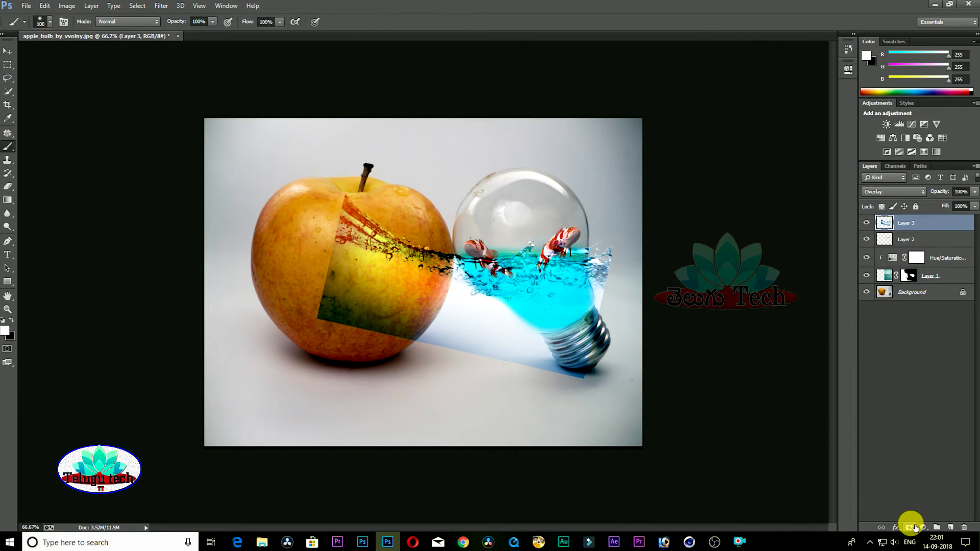
{"action": "left_click", "coordinate": [911, 527]}
- Paint black on the mask over the apple's upper-left area, enlarging the brush to 250
{"action": "mouse_move", "coordinate": [362, 236]}
{"action": "left_mouse_down"}
{"action": "mouse_move", "coordinate": [376, 250]}
{"action": "mouse_move", "coordinate": [165, 269]}
{"action": "left_mouse_up"}
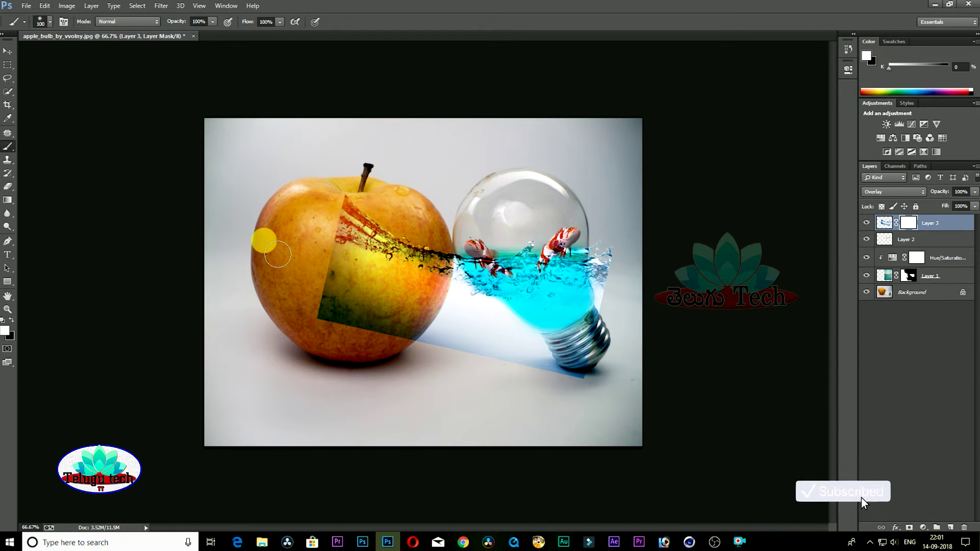
{"action": "left_click", "coordinate": [15, 320]}
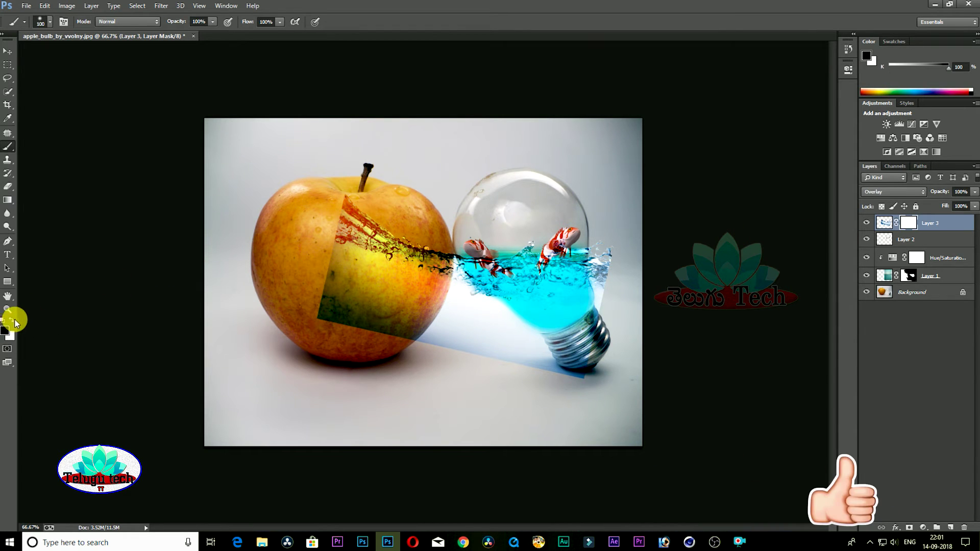
{"action": "mouse_move", "coordinate": [406, 262]}
{"action": "left_mouse_down"}
{"action": "mouse_move", "coordinate": [337, 263]}
{"action": "mouse_move", "coordinate": [370, 197]}
{"action": "mouse_move", "coordinate": [352, 220]}
{"action": "mouse_move", "coordinate": [359, 289]}
{"action": "mouse_move", "coordinate": [295, 346]}
{"action": "mouse_move", "coordinate": [396, 280]}
{"action": "mouse_move", "coordinate": [388, 366]}
{"action": "mouse_move", "coordinate": [434, 300]}
{"action": "mouse_move", "coordinate": [435, 349]}
{"action": "mouse_move", "coordinate": [443, 302]}
{"action": "mouse_move", "coordinate": [458, 368]}
{"action": "left_mouse_up"}
{"action": "key", "text": "bracketright"}
{"action": "key", "text": "bracketright"}
{"action": "key", "text": "bracketright"}
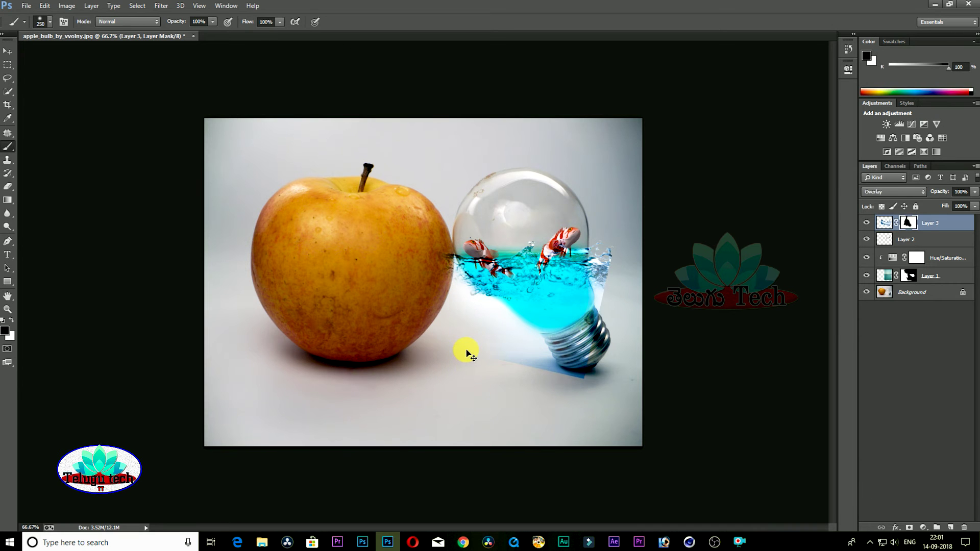
- With a 100 brush, mask out the apple-edge streak, bulb-edge wisps and blue shadow under the bulb
{"action": "key", "text": "ctrl+plus"}
{"action": "key", "text": "ctrl+plus"}
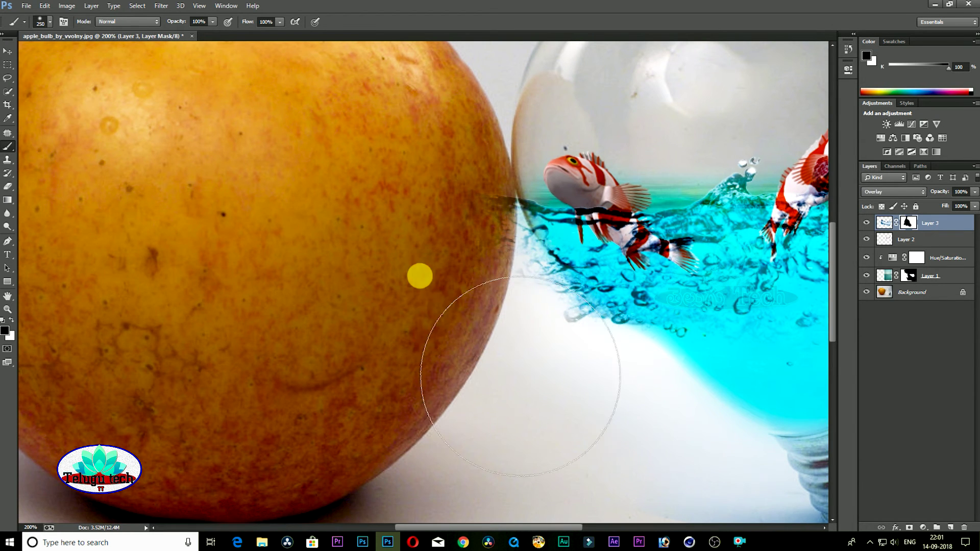
{"action": "key", "text": "bracketleft"}
{"action": "key", "text": "bracketleft"}
{"action": "key", "text": "bracketleft"}
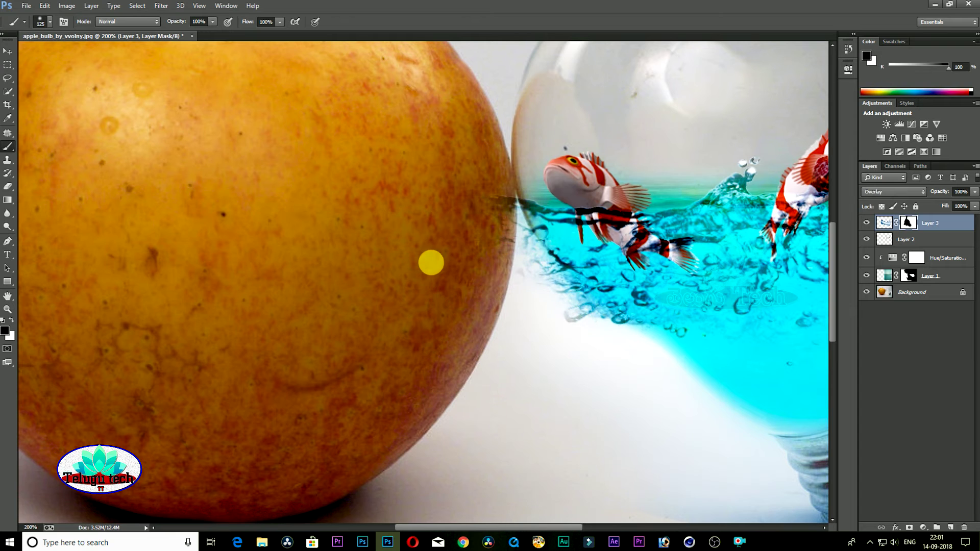
{"action": "left_click_drag", "start_coordinate": [460, 231], "coordinate": [513, 285]}
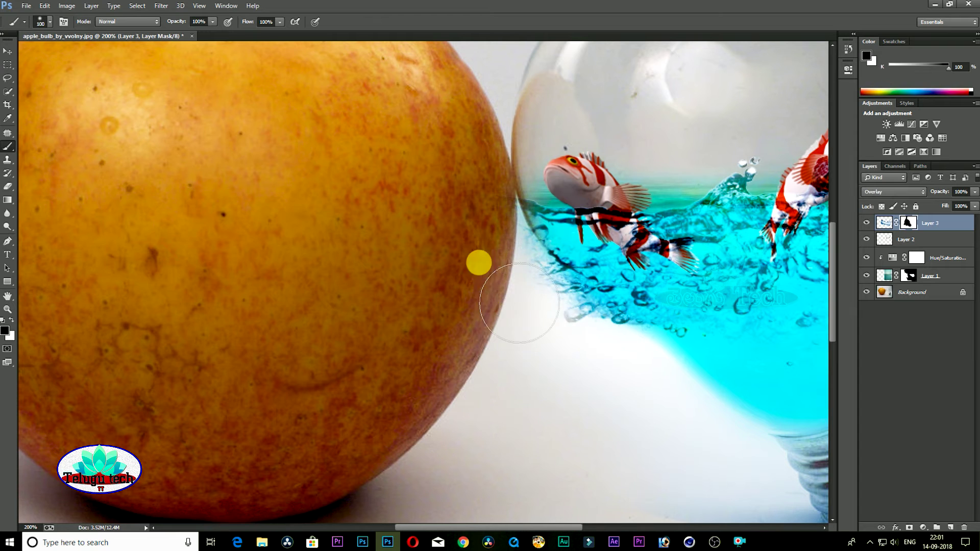
{"action": "mouse_move", "coordinate": [565, 357]}
{"action": "left_mouse_down"}
{"action": "mouse_move", "coordinate": [595, 361]}
{"action": "mouse_move", "coordinate": [558, 306]}
{"action": "mouse_move", "coordinate": [534, 307]}
{"action": "mouse_move", "coordinate": [686, 444]}
{"action": "mouse_move", "coordinate": [519, 327]}
{"action": "left_mouse_up"}
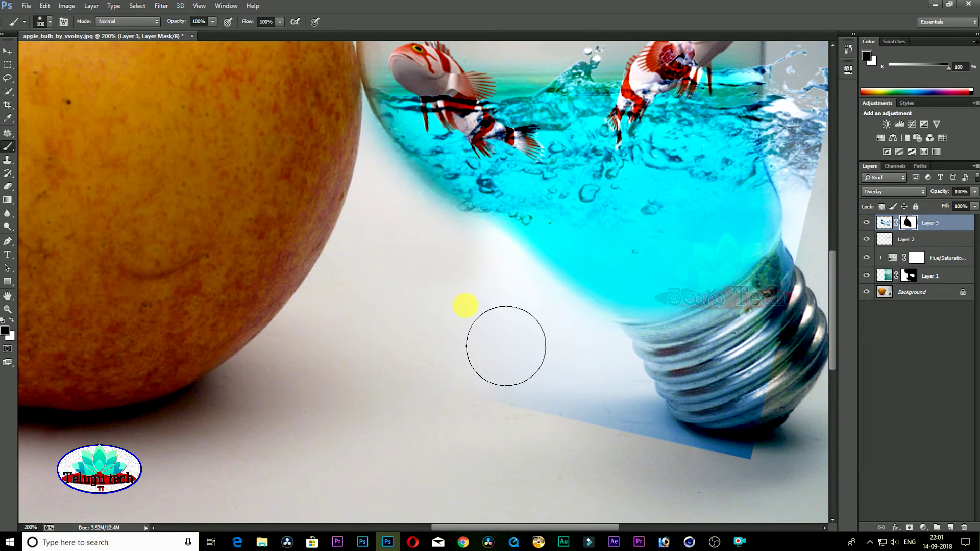
{"action": "mouse_move", "coordinate": [630, 517]}
{"action": "left_mouse_down"}
{"action": "mouse_move", "coordinate": [669, 472]}
{"action": "mouse_move", "coordinate": [781, 418]}
{"action": "mouse_move", "coordinate": [653, 413]}
{"action": "left_mouse_up"}
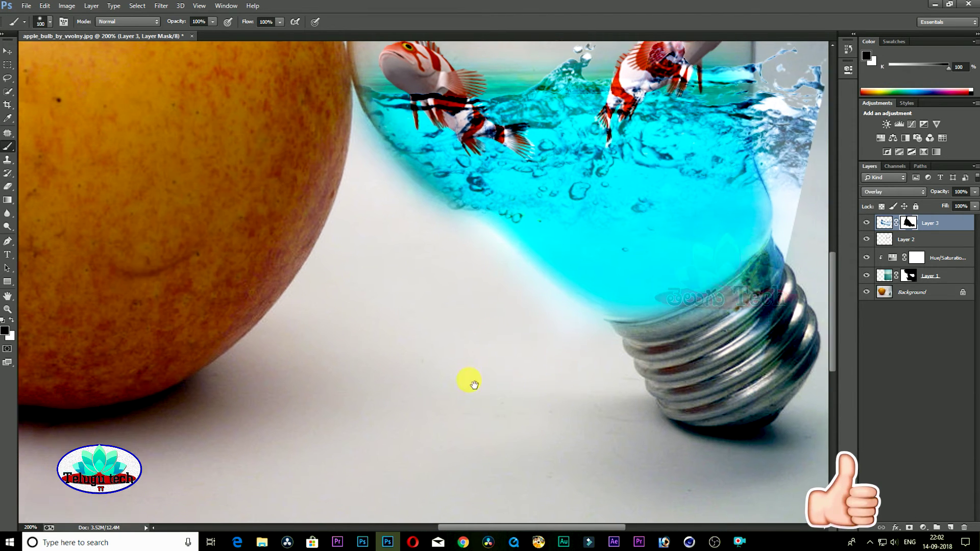
- Mask the splash along the bulb's right edge and over its metal neck
{"action": "scroll", "coordinate": [505, 414], "scroll_direction": "right", "scroll_amount": 5}
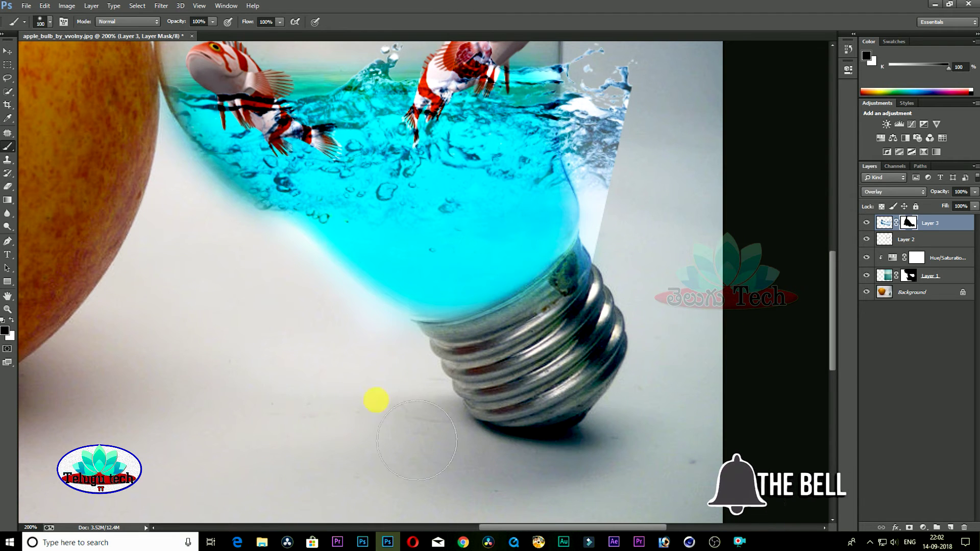
{"action": "scroll", "coordinate": [536, 434], "scroll_direction": "up", "scroll_amount": 3}
{"action": "scroll", "coordinate": [511, 434], "scroll_direction": "right", "scroll_amount": 4}
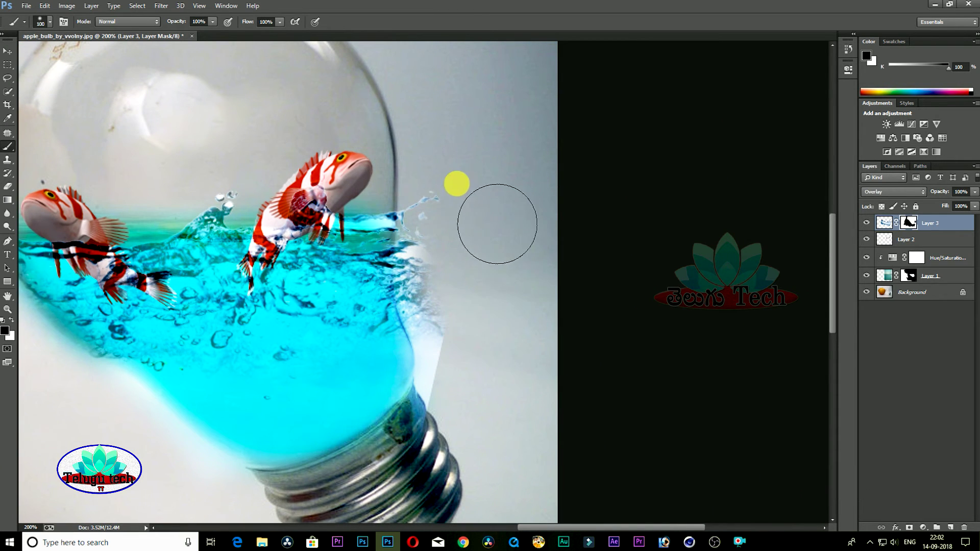
{"action": "mouse_move", "coordinate": [485, 254]}
{"action": "left_mouse_down"}
{"action": "mouse_move", "coordinate": [482, 345]}
{"action": "mouse_move", "coordinate": [475, 281]}
{"action": "mouse_move", "coordinate": [492, 410]}
{"action": "mouse_move", "coordinate": [499, 401]}
{"action": "mouse_move", "coordinate": [491, 478]}
{"action": "mouse_move", "coordinate": [454, 516]}
{"action": "left_mouse_up"}
{"action": "mouse_move", "coordinate": [418, 474]}
{"action": "left_mouse_down"}
{"action": "mouse_move", "coordinate": [454, 459]}
{"action": "mouse_move", "coordinate": [328, 525]}
{"action": "mouse_move", "coordinate": [407, 459]}
{"action": "mouse_move", "coordinate": [280, 509]}
{"action": "left_mouse_up"}
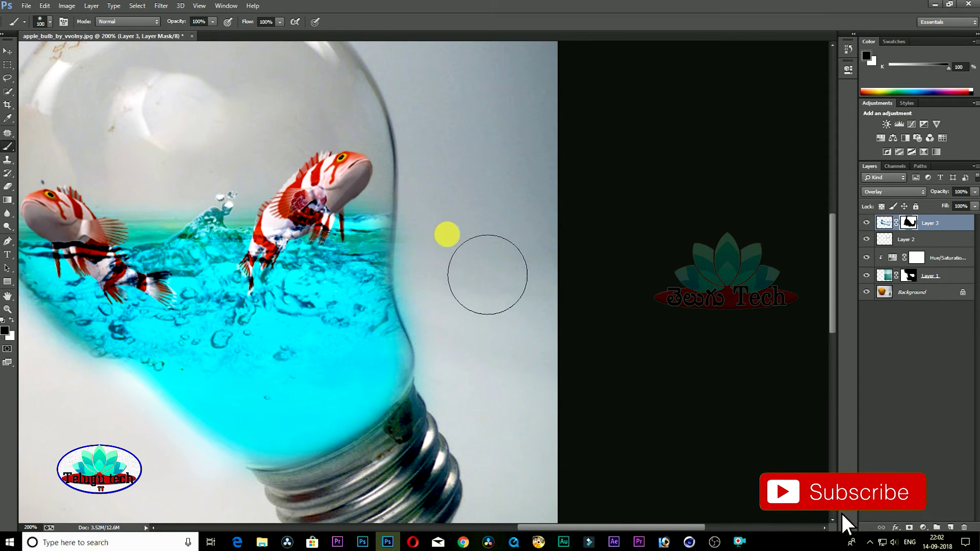
{"action": "left_click_drag", "start_coordinate": [192, 325], "coordinate": [352, 332]}
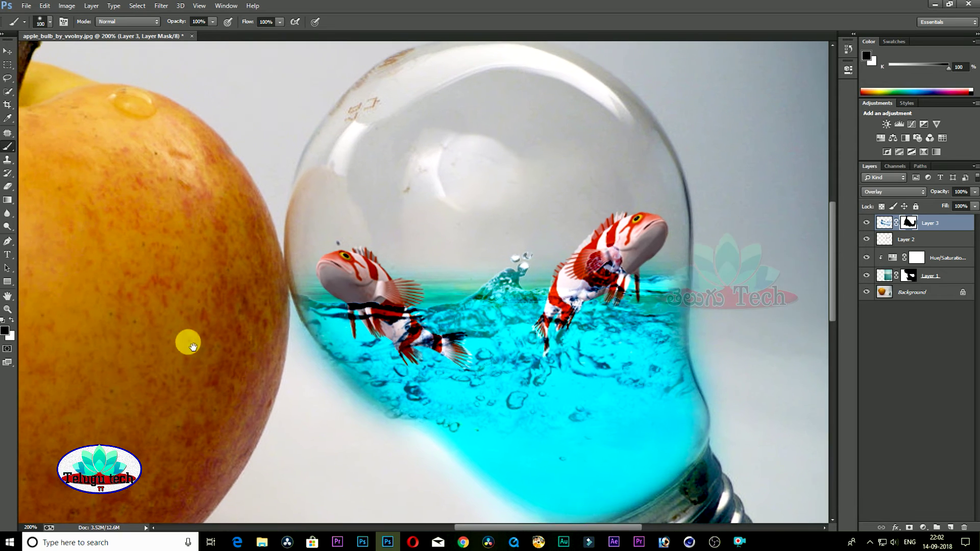
{"action": "left_click_drag", "start_coordinate": [186, 344], "coordinate": [331, 391]}
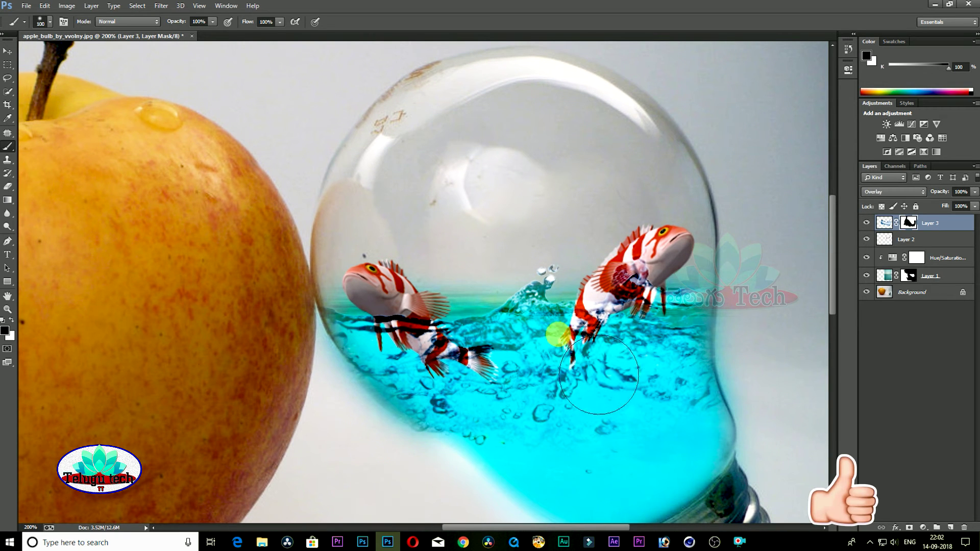
- On Layer 1's mask, paint out cyan glow between the fish and along the bulb's left and lower-left edges
{"action": "left_click", "coordinate": [930, 277]}
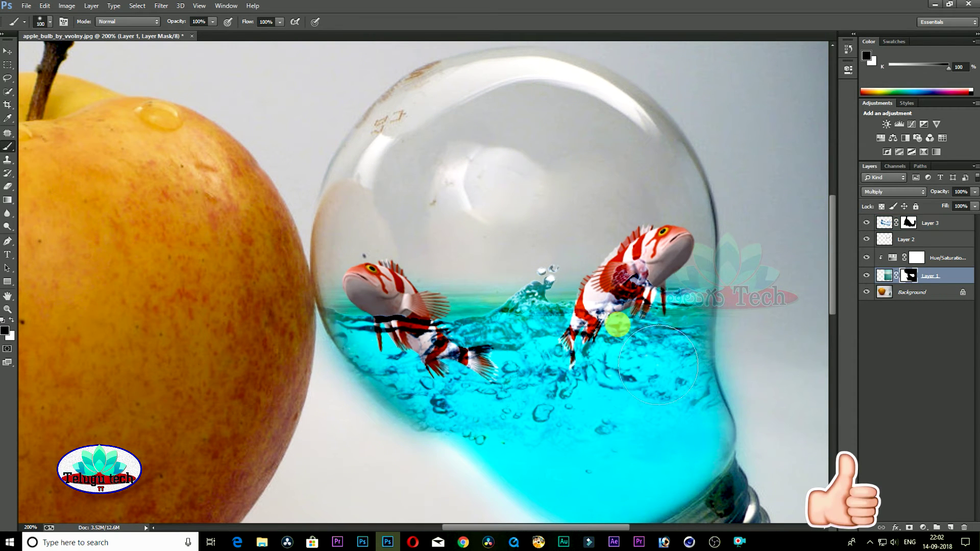
{"action": "mouse_move", "coordinate": [553, 340]}
{"action": "left_mouse_down"}
{"action": "mouse_move", "coordinate": [570, 320]}
{"action": "mouse_move", "coordinate": [397, 324]}
{"action": "mouse_move", "coordinate": [724, 320]}
{"action": "left_mouse_up"}
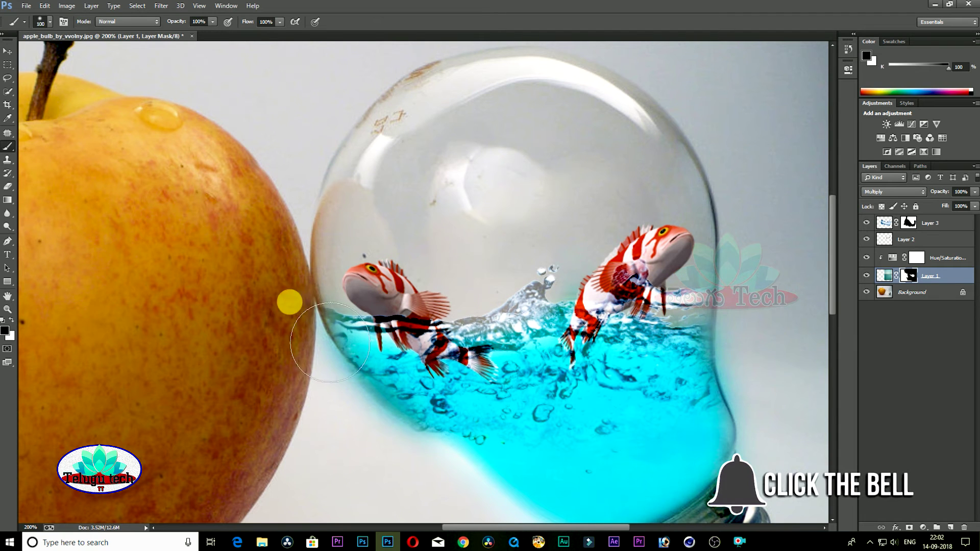
{"action": "left_click_drag", "start_coordinate": [289, 302], "coordinate": [352, 317]}
{"action": "left_click", "coordinate": [867, 277]}
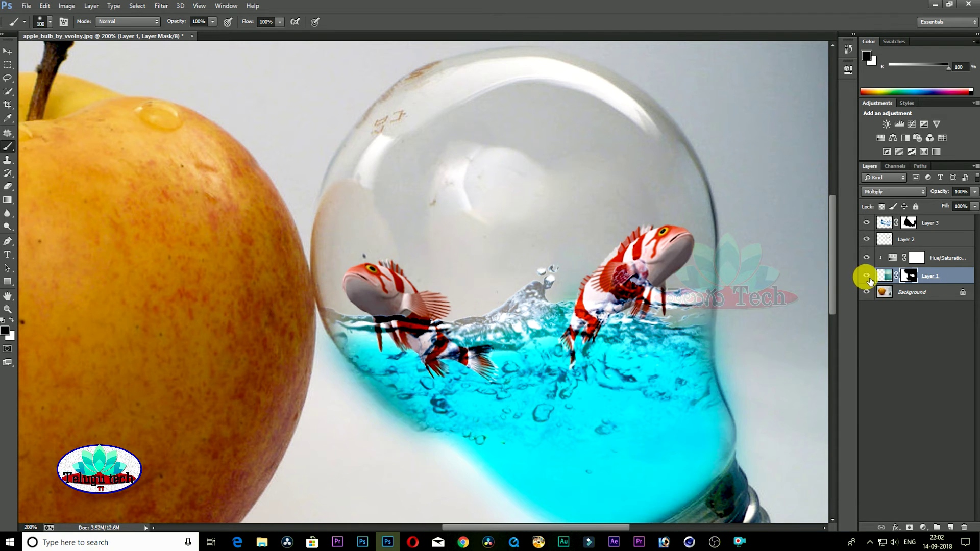
{"action": "mouse_move", "coordinate": [345, 414]}
{"action": "left_mouse_down"}
{"action": "mouse_move", "coordinate": [357, 437]}
{"action": "mouse_move", "coordinate": [343, 429]}
{"action": "mouse_move", "coordinate": [380, 468]}
{"action": "mouse_move", "coordinate": [450, 504]}
{"action": "left_mouse_up"}
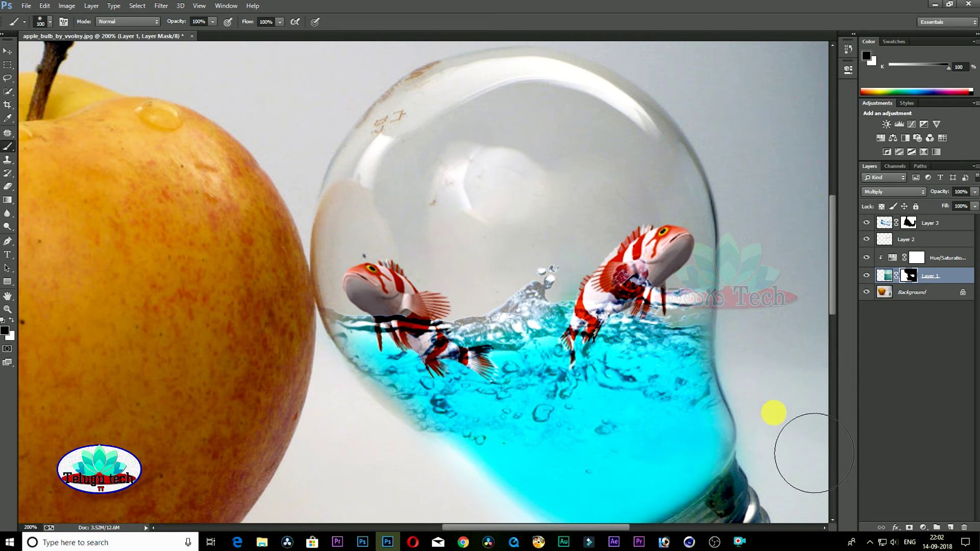
{"action": "left_click_drag", "start_coordinate": [815, 434], "coordinate": [772, 348]}
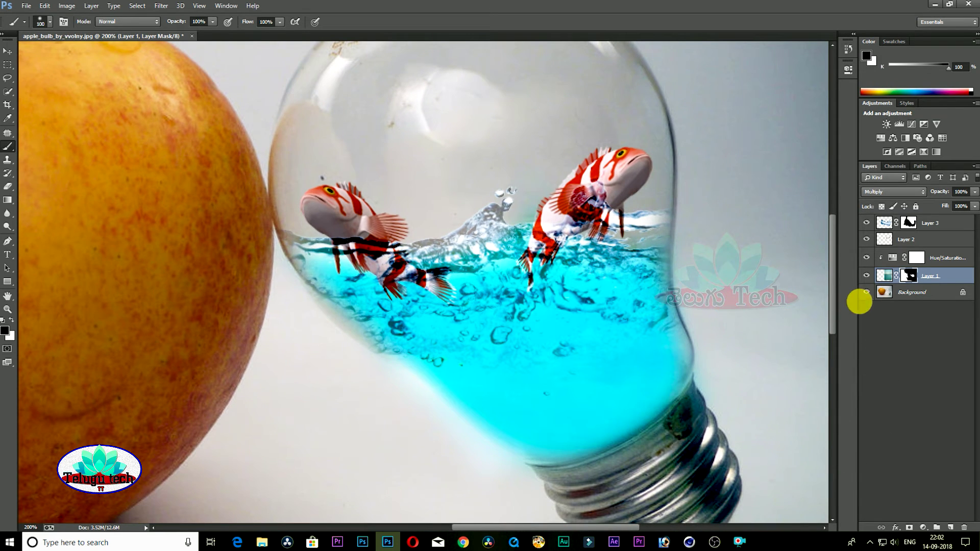
- Toggle the cyan water and Layer 3 visibility to compare, then zoom out to the whole image
{"action": "left_click", "coordinate": [867, 275]}
{"action": "left_click", "coordinate": [867, 276]}
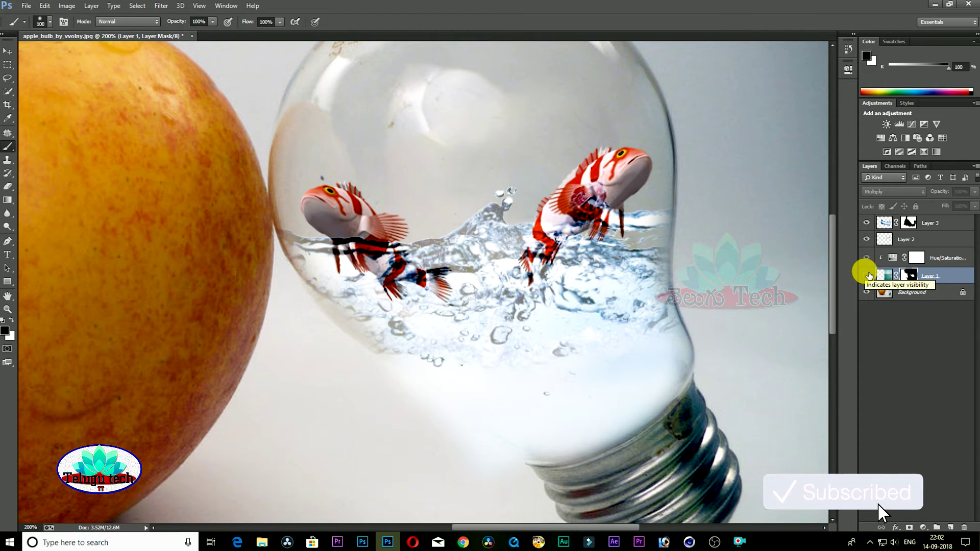
{"action": "left_click", "coordinate": [867, 276]}
{"action": "left_click", "coordinate": [867, 223]}
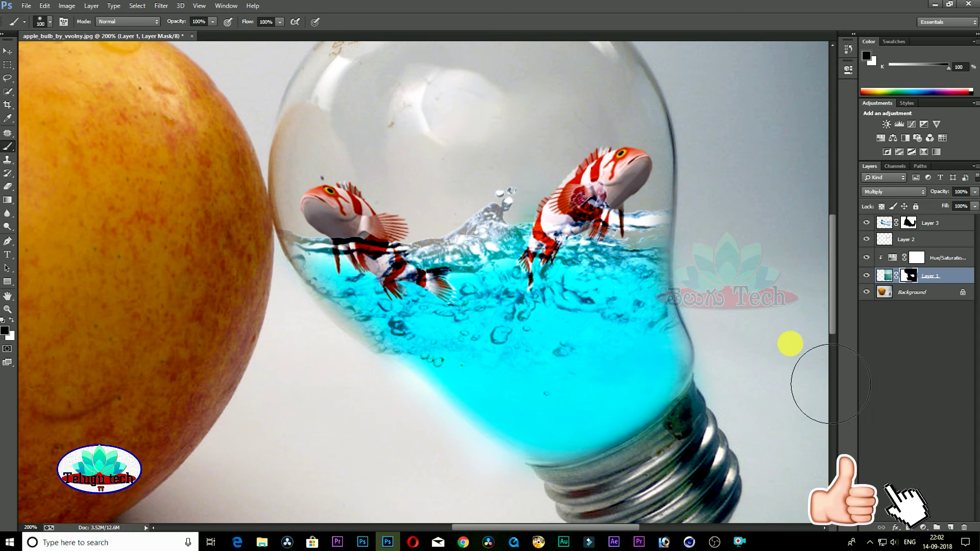
{"action": "key", "text": "ctrl+minus"}
{"action": "key", "text": "ctrl+minus"}
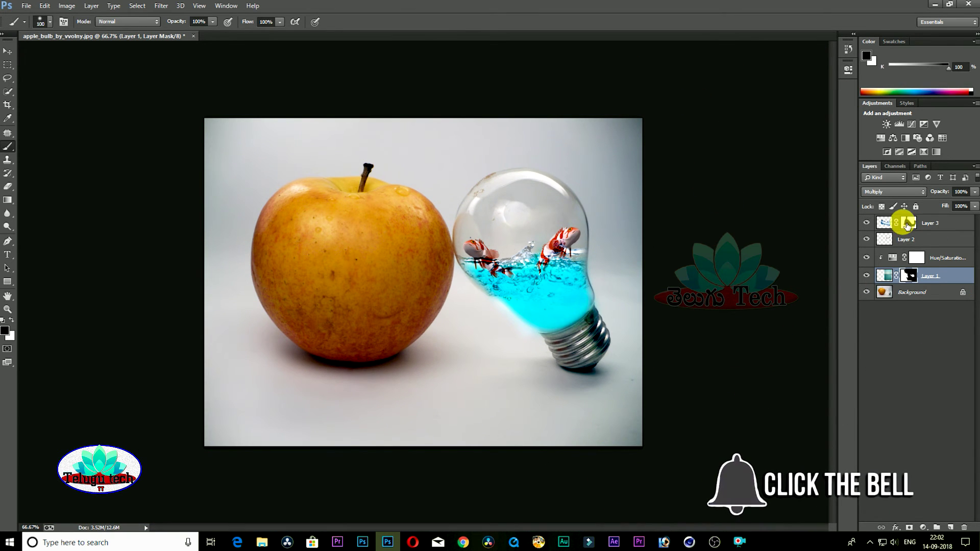
- Add a Levels adjustment layer clipped to Layer 3
{"action": "left_click", "coordinate": [914, 225]}
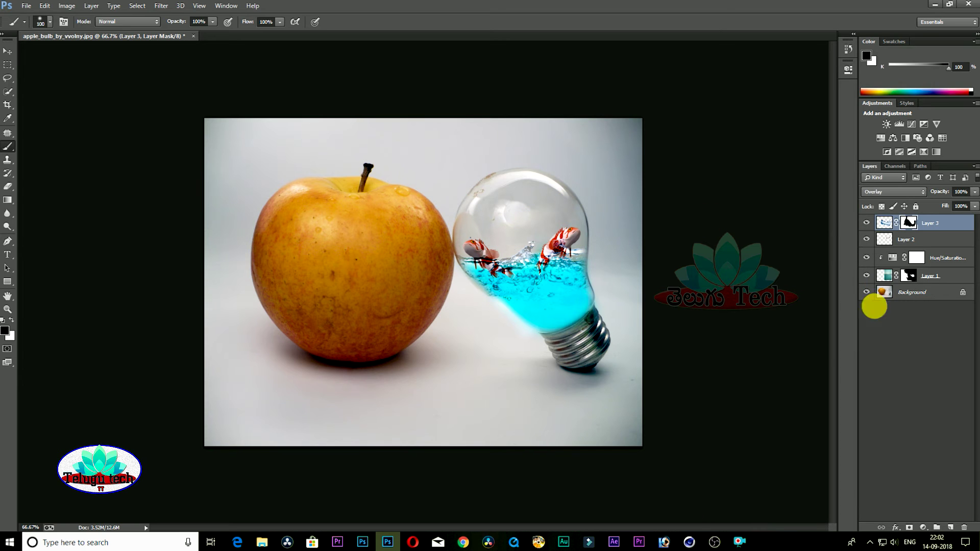
{"action": "left_click", "coordinate": [923, 527]}
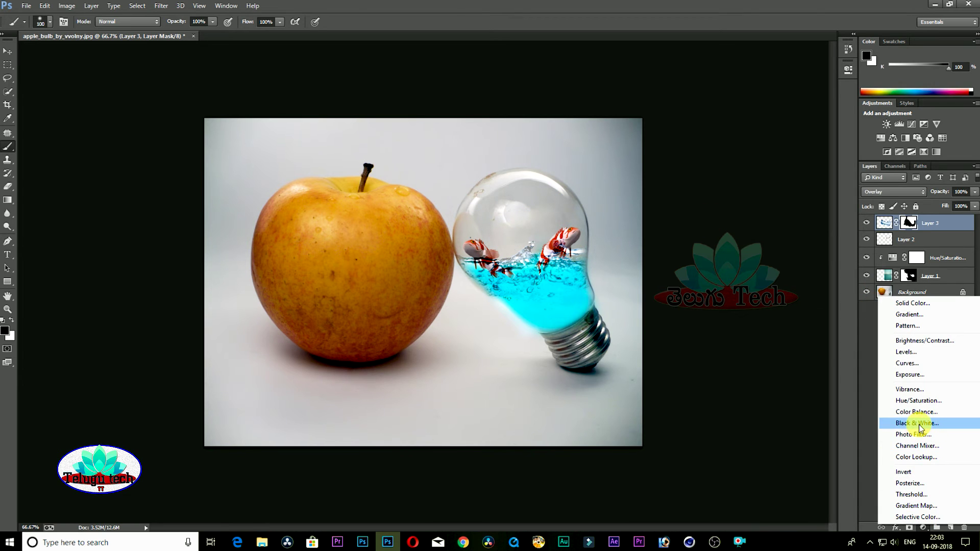
{"action": "left_click", "coordinate": [922, 351]}
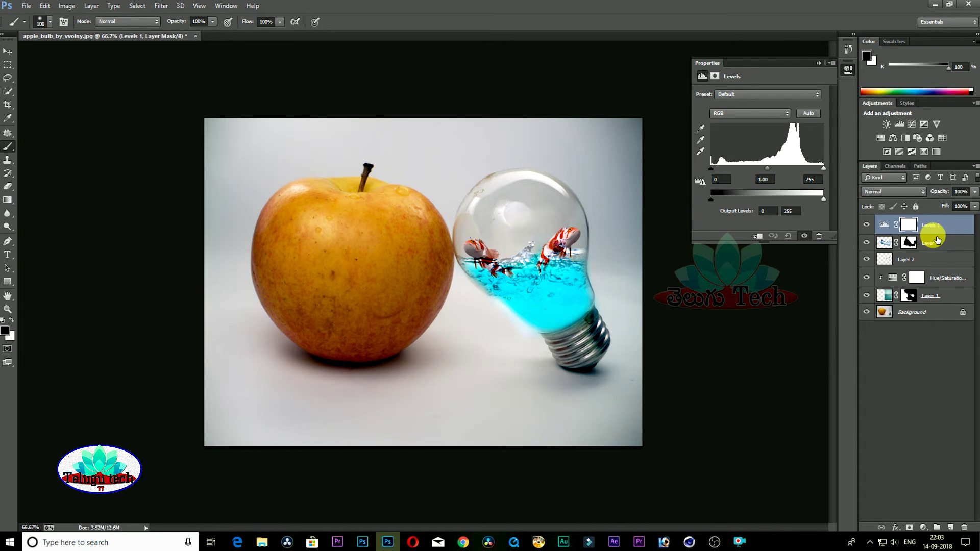
{"action": "left_click", "coordinate": [759, 237]}
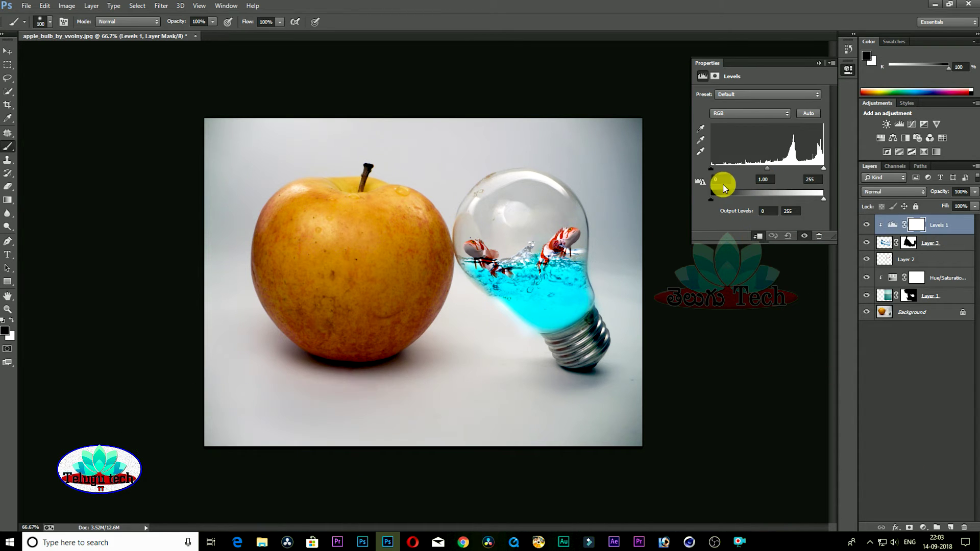
- Set the Levels inputs to 19, 0.79 and 239, compare before and after, and collapse Properties
{"action": "left_click_drag", "start_coordinate": [713, 168], "coordinate": [719, 168]}
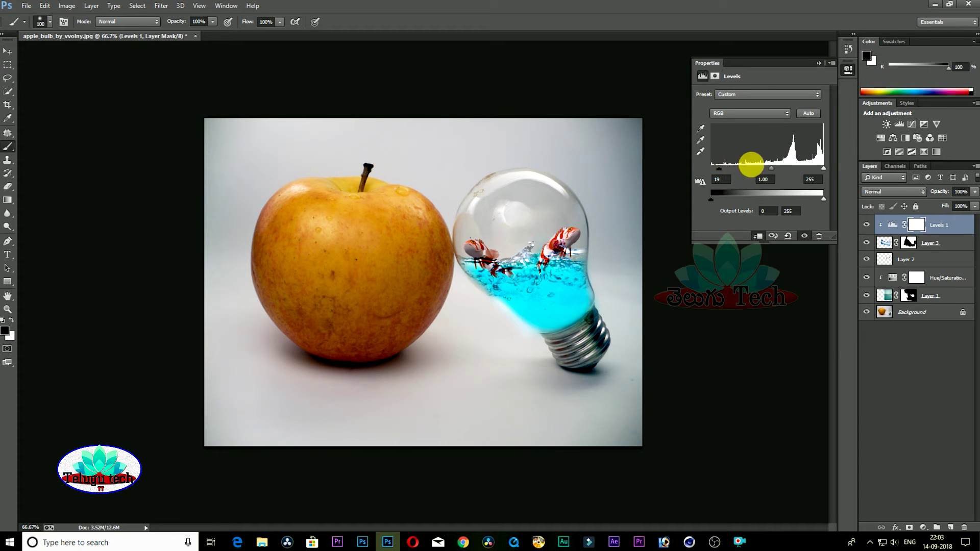
{"action": "left_click_drag", "start_coordinate": [823, 169], "coordinate": [778, 169]}
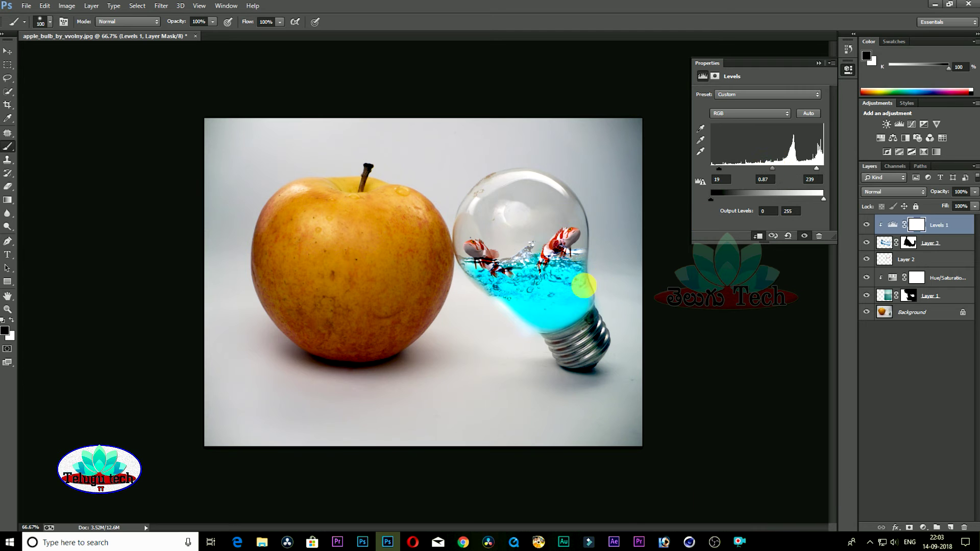
{"action": "left_click_drag", "start_coordinate": [773, 168], "coordinate": [776, 168]}
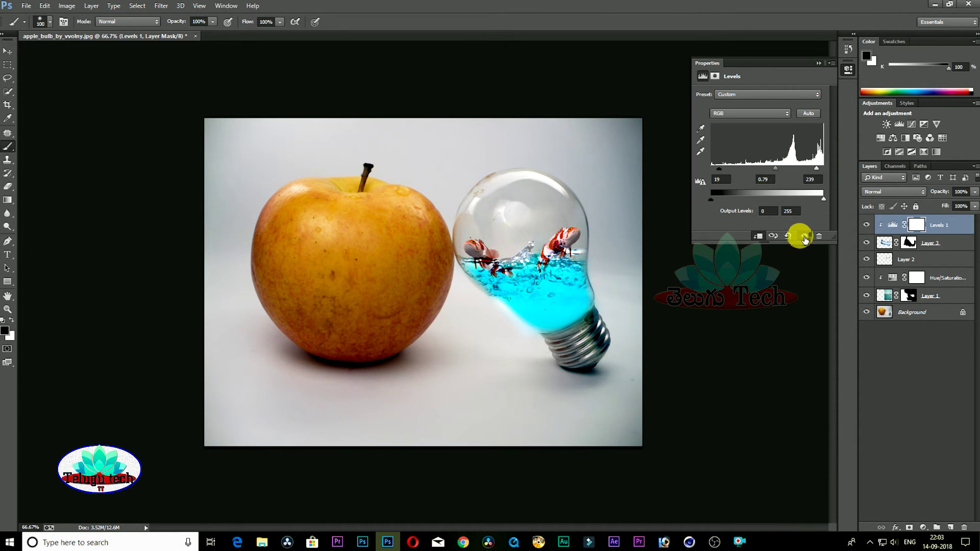
{"action": "left_click", "coordinate": [805, 236]}
{"action": "left_click", "coordinate": [804, 236]}
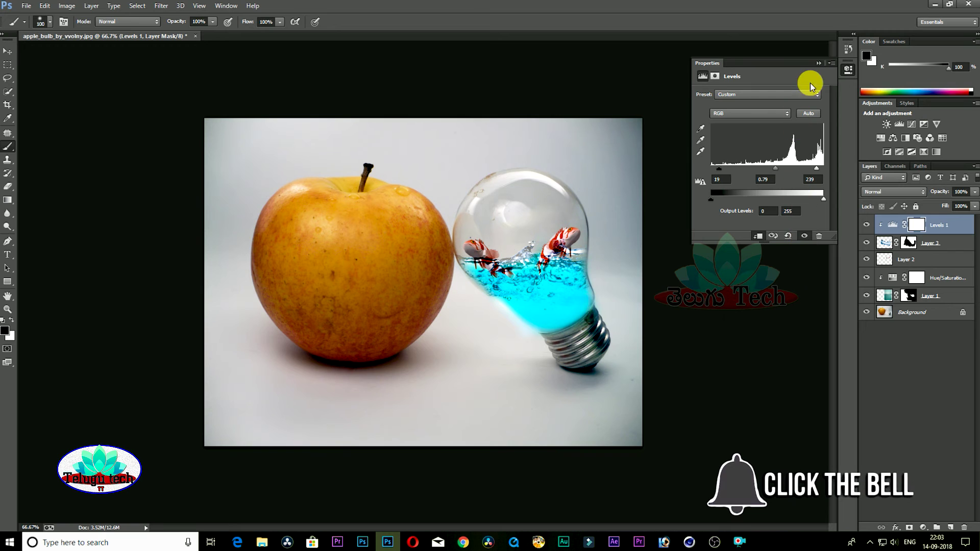
{"action": "left_click", "coordinate": [819, 63]}
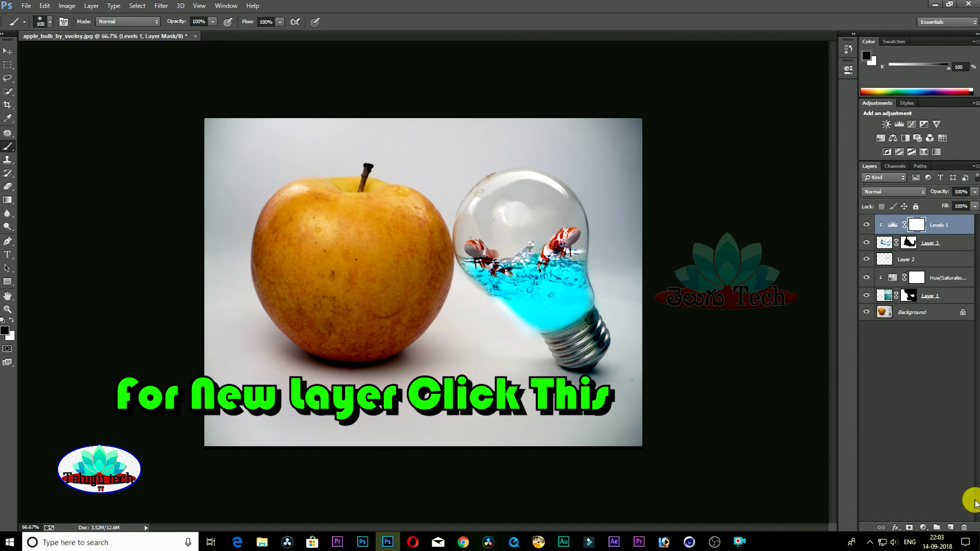
- Stamp all visible layers into a new Layer 4 at the top of the stack
{"action": "left_click", "coordinate": [950, 528]}
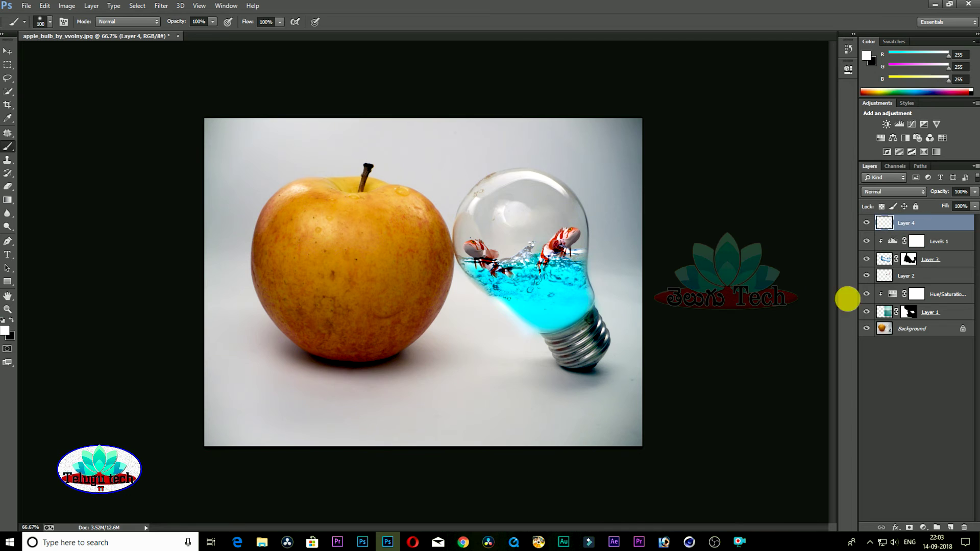
{"action": "key", "text": "x"}
{"action": "key", "text": "ctrl+alt+shift+e"}
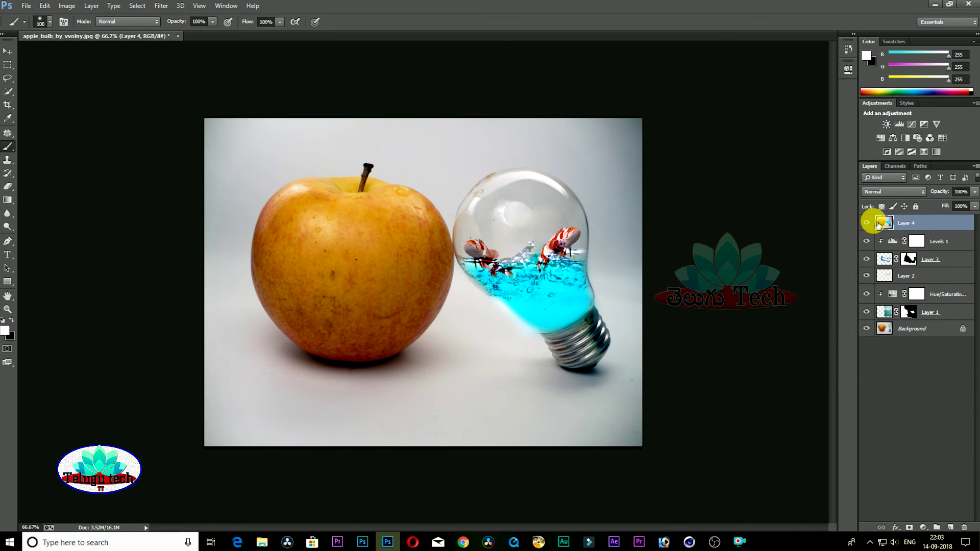
{"action": "left_click", "coordinate": [873, 227]}
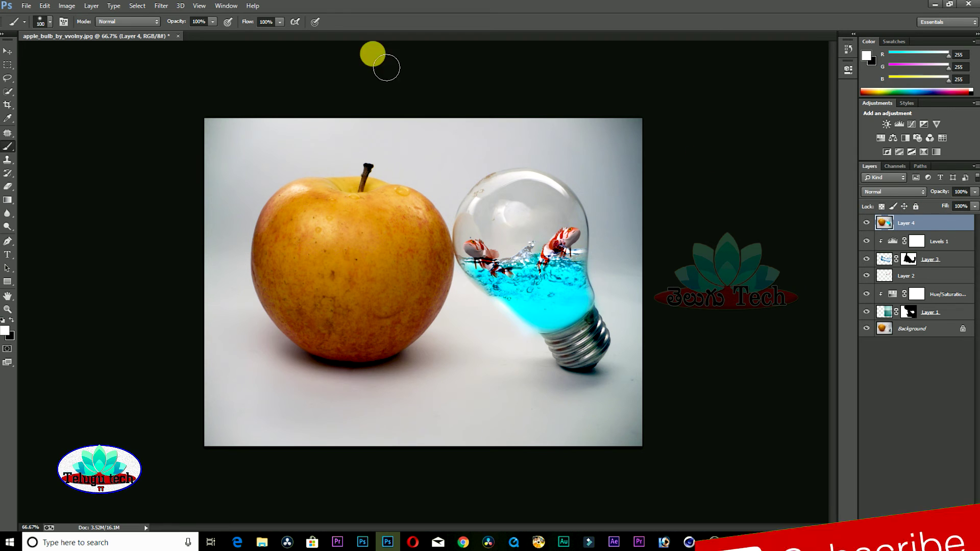
{"action": "left_click", "coordinate": [160, 5]}
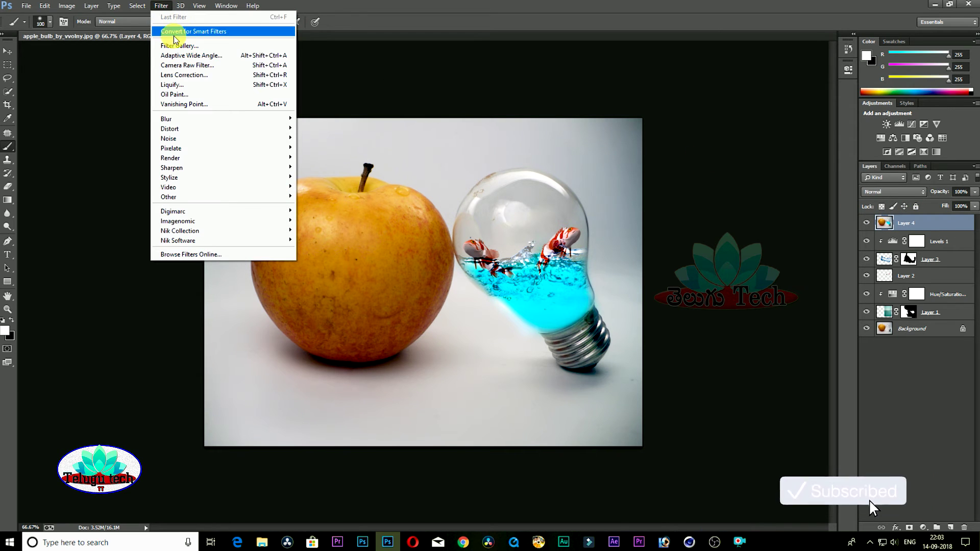
- Apply the Camera Raw filter to Layer 4, boosting saturation, deepening blacks and setting Whites to -3
{"action": "left_click", "coordinate": [206, 68]}
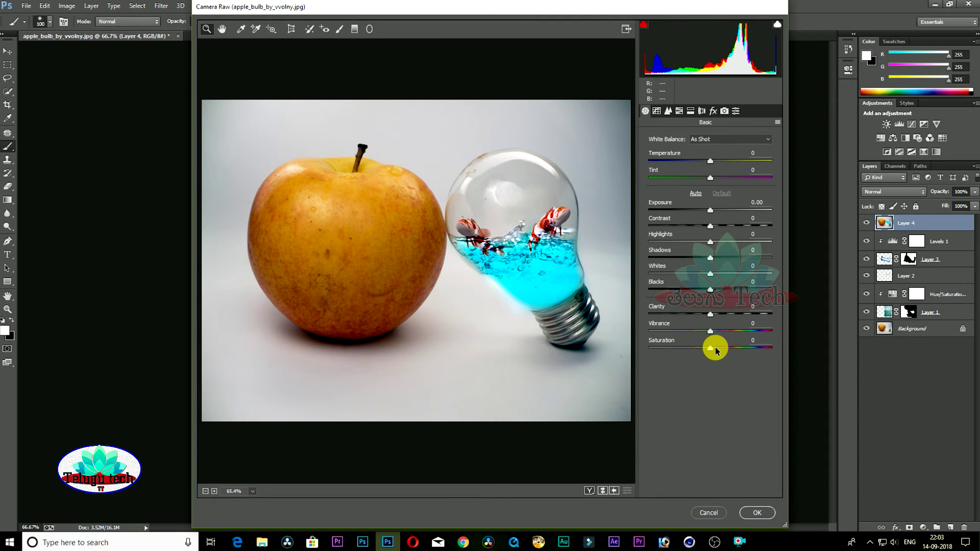
{"action": "left_click_drag", "start_coordinate": [715, 352], "coordinate": [737, 352]}
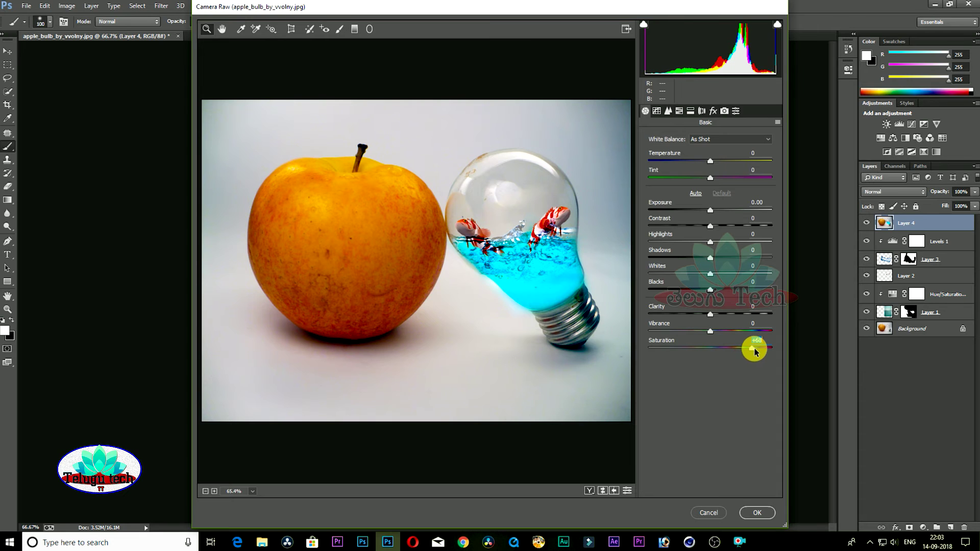
{"action": "left_click_drag", "start_coordinate": [704, 295], "coordinate": [686, 295]}
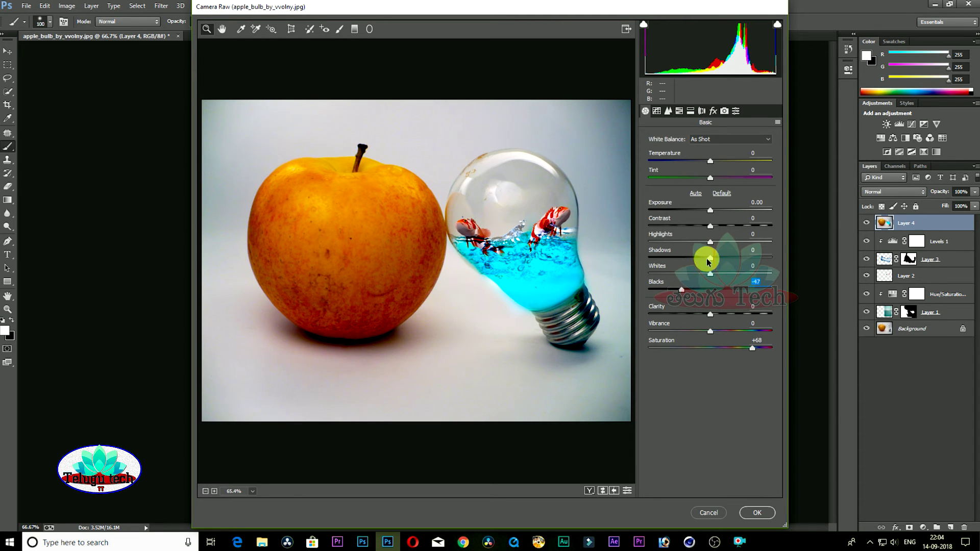
{"action": "left_click_drag", "start_coordinate": [710, 278], "coordinate": [712, 275]}
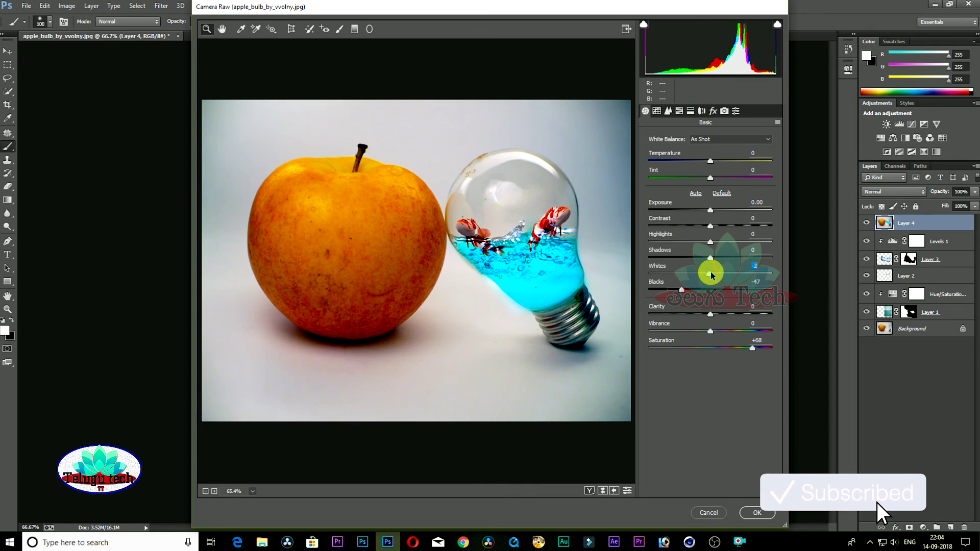
{"action": "left_click", "coordinate": [756, 267]}
- Lift the shadows, set Tint to +2 and raise Vibrance to +13
{"action": "mouse_move", "coordinate": [712, 261]}
{"action": "left_mouse_down"}
{"action": "mouse_move", "coordinate": [753, 254]}
{"action": "mouse_move", "coordinate": [709, 258]}
{"action": "left_mouse_up"}
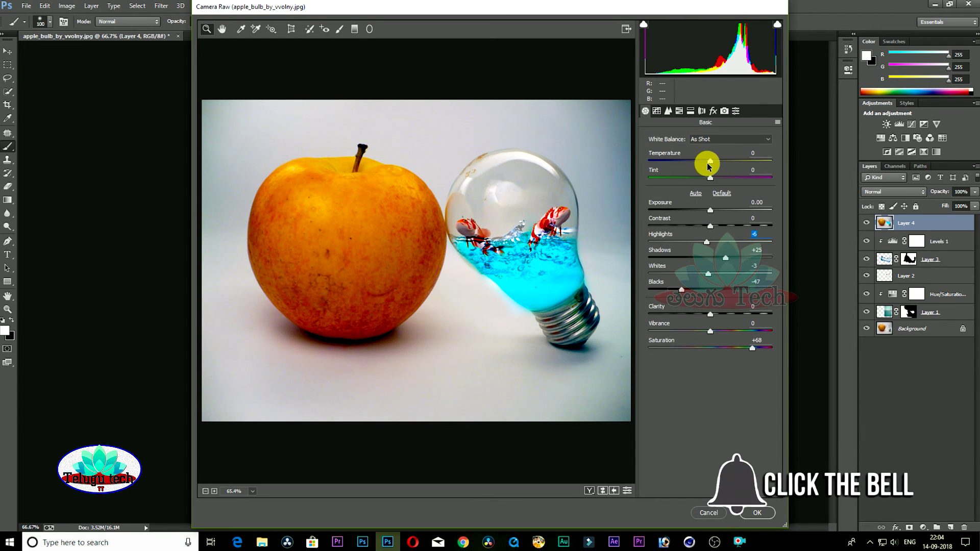
{"action": "left_click_drag", "start_coordinate": [711, 164], "coordinate": [713, 163]}
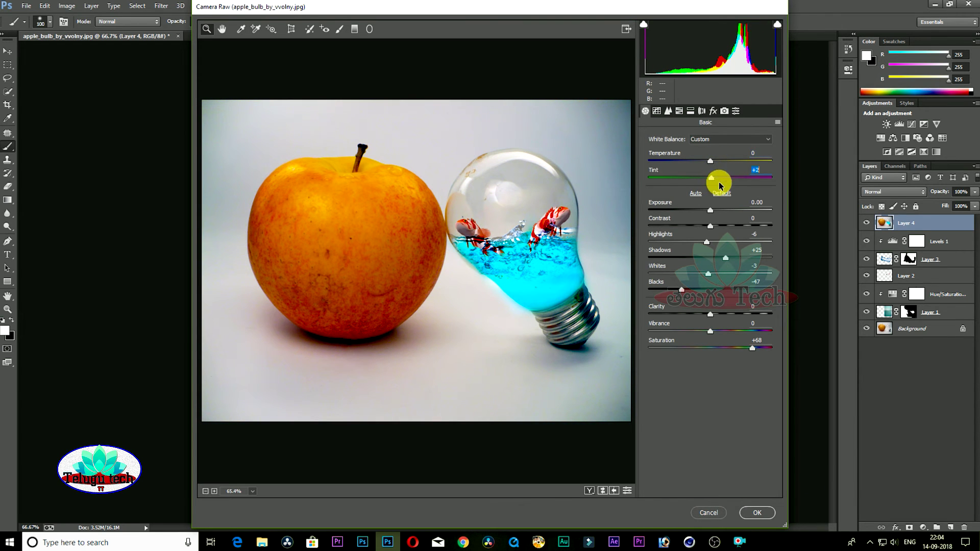
{"action": "left_click_drag", "start_coordinate": [715, 332], "coordinate": [746, 318]}
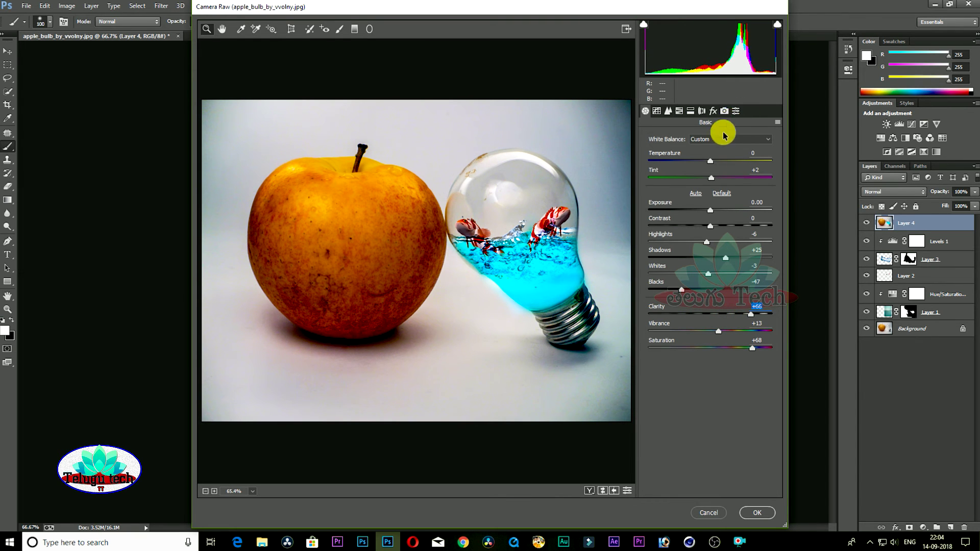
{"action": "left_click", "coordinate": [724, 111]}
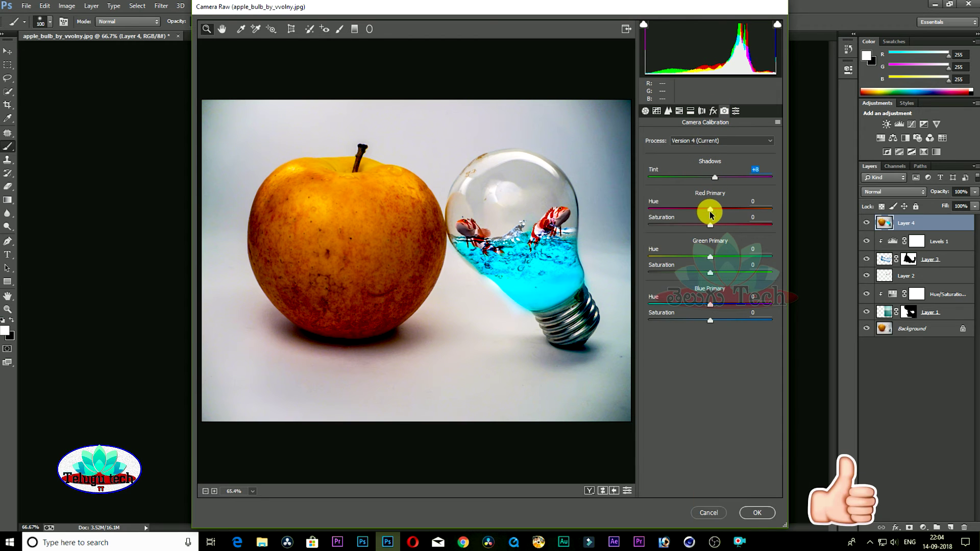
- In Camera Calibration, boost the red and blue primary saturation, then browse Effects and Lens Corrections
{"action": "left_click_drag", "start_coordinate": [709, 226], "coordinate": [722, 224]}
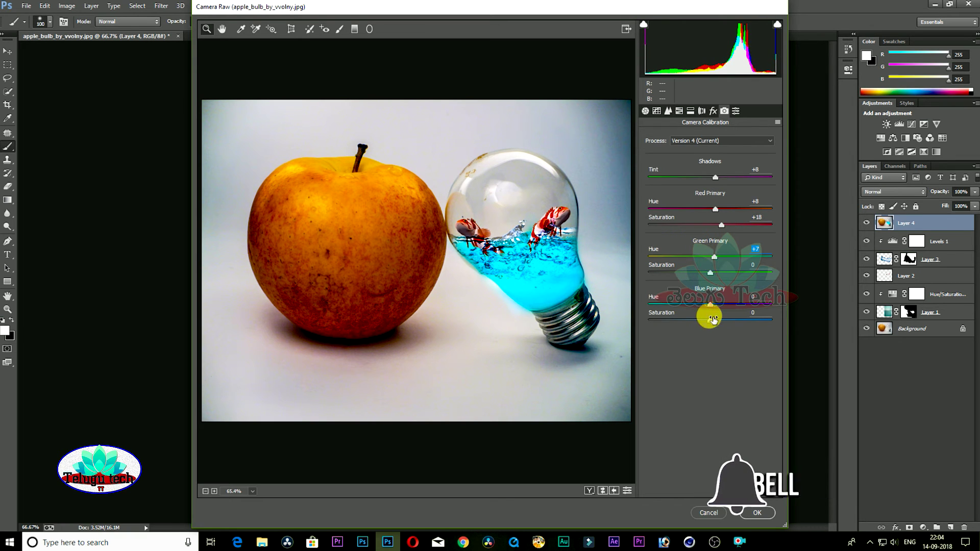
{"action": "left_click_drag", "start_coordinate": [709, 320], "coordinate": [716, 322]}
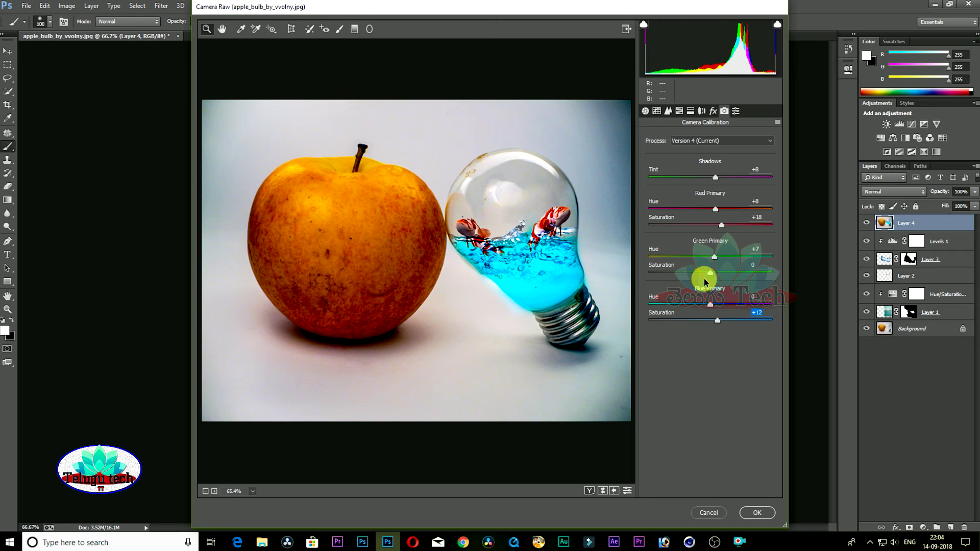
{"action": "left_click", "coordinate": [713, 111]}
{"action": "left_click", "coordinate": [703, 112]}
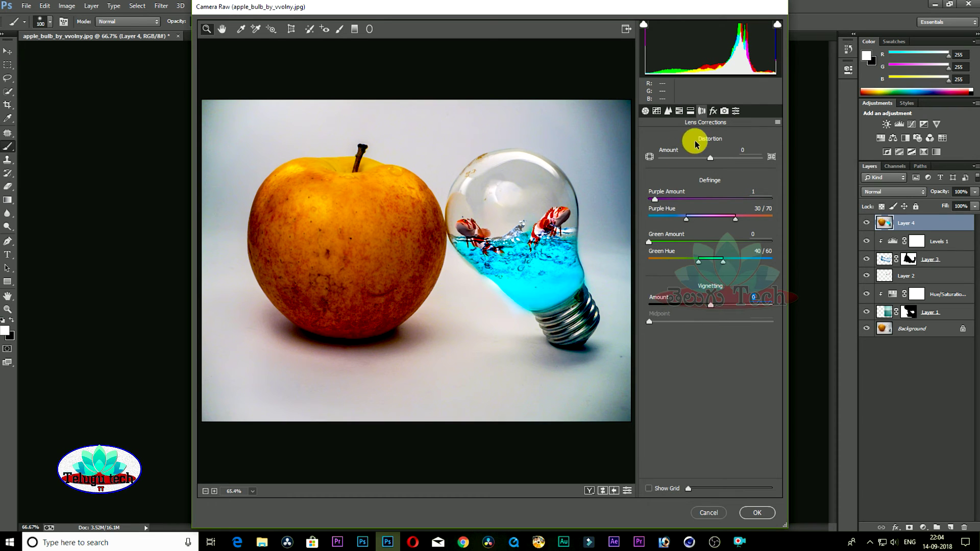
- Shift the Blues hue to +6 in HSL/Grayscale and apply the Camera Raw toning
{"action": "left_click", "coordinate": [690, 111]}
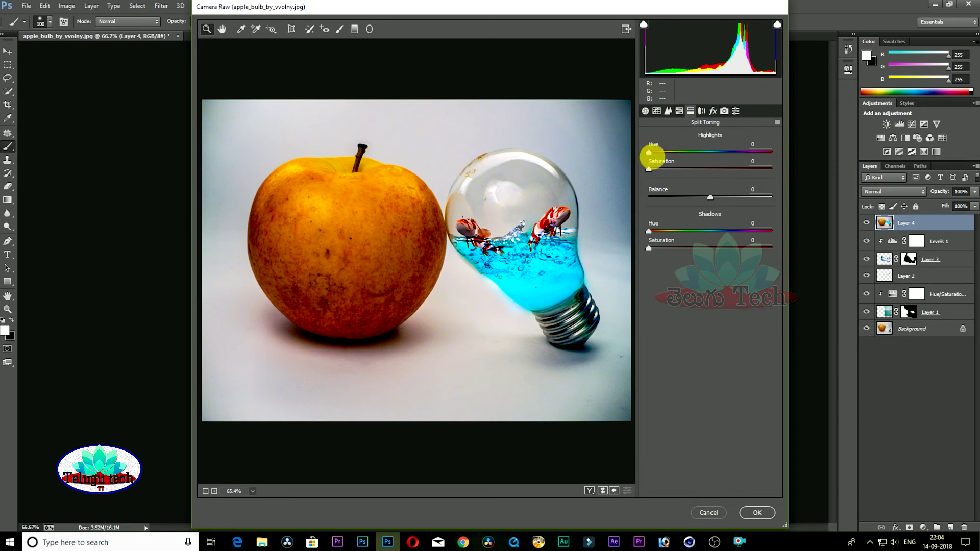
{"action": "left_click", "coordinate": [680, 111]}
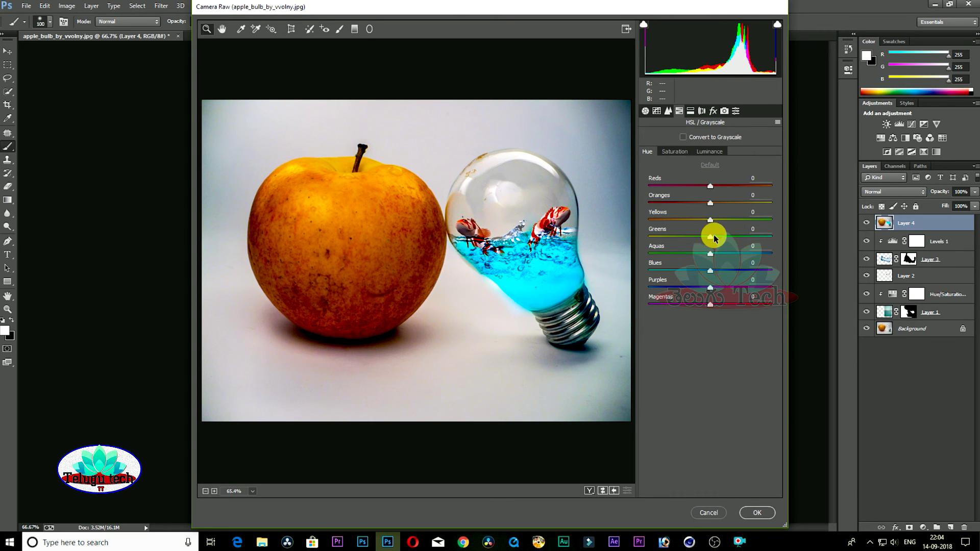
{"action": "left_click_drag", "start_coordinate": [711, 271], "coordinate": [718, 275]}
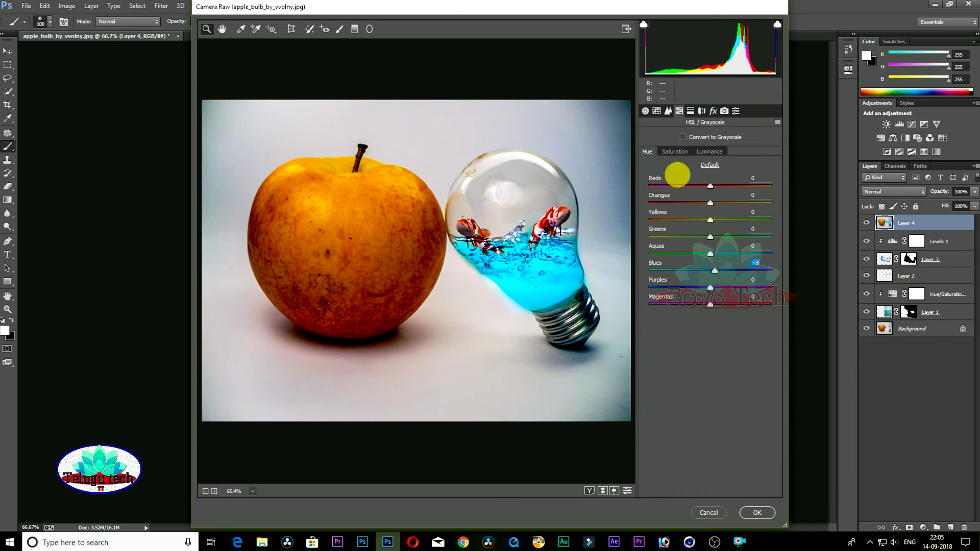
{"action": "left_click", "coordinate": [755, 512]}
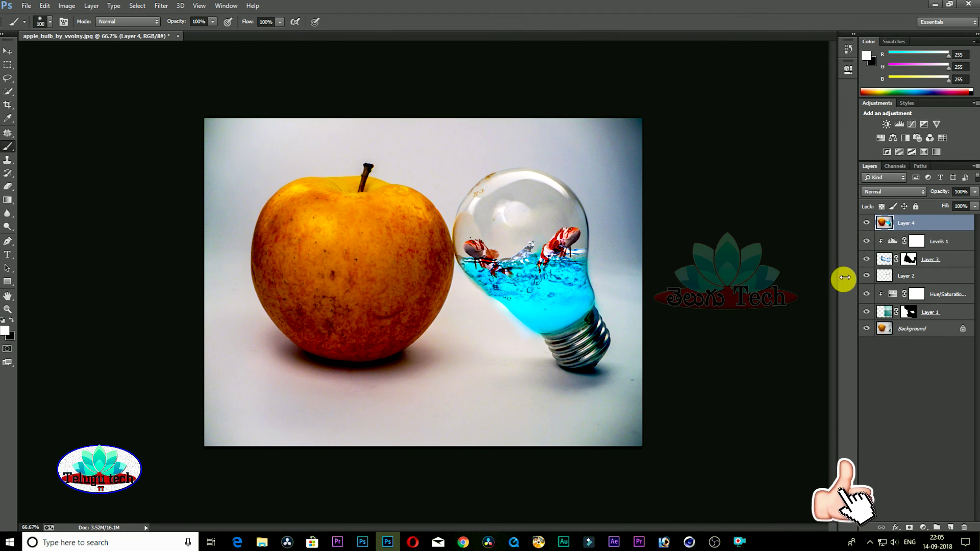
- Duplicate Layer 4 as Layer 5, rotate it 180° and flip it horizontally, and move it below the objects
{"action": "left_click", "coordinate": [866, 223]}
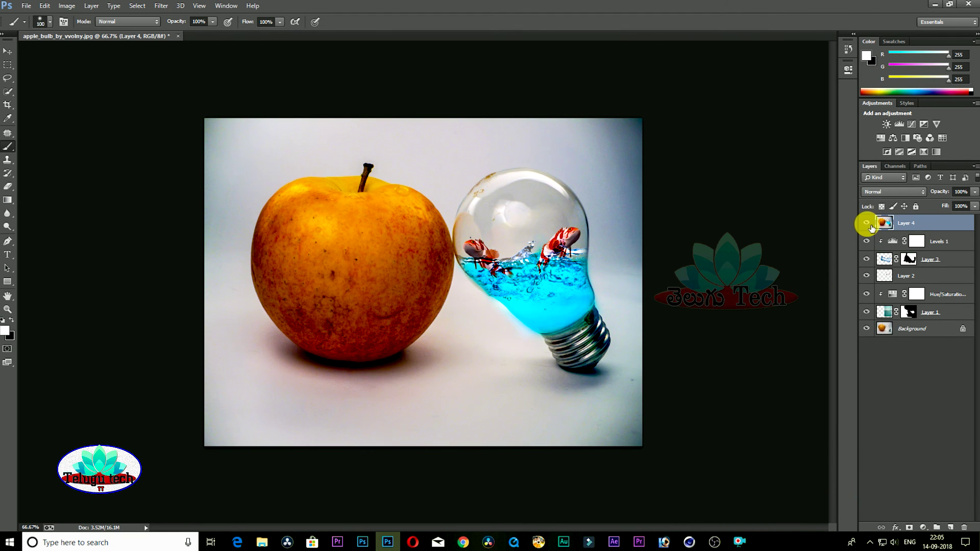
{"action": "left_click", "coordinate": [866, 223]}
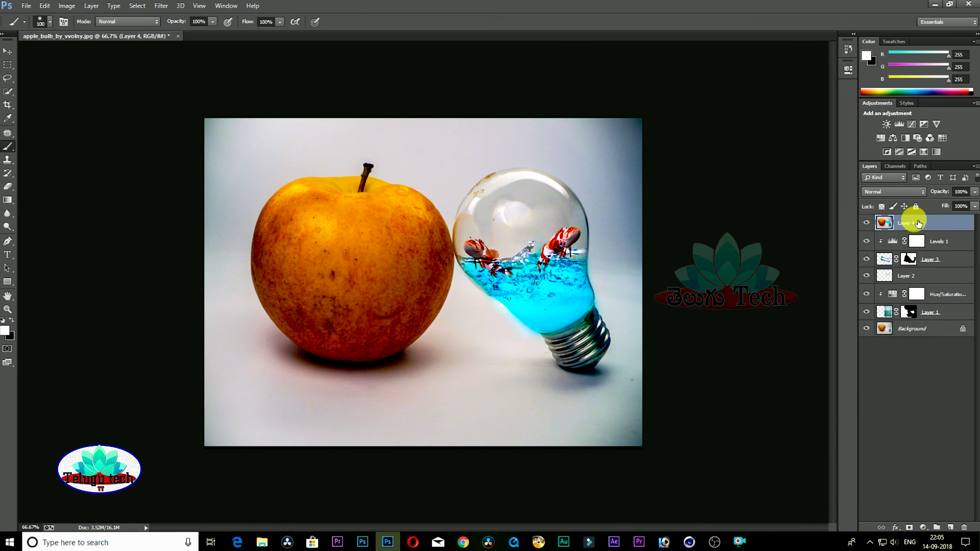
{"action": "key", "text": "ctrl+j"}
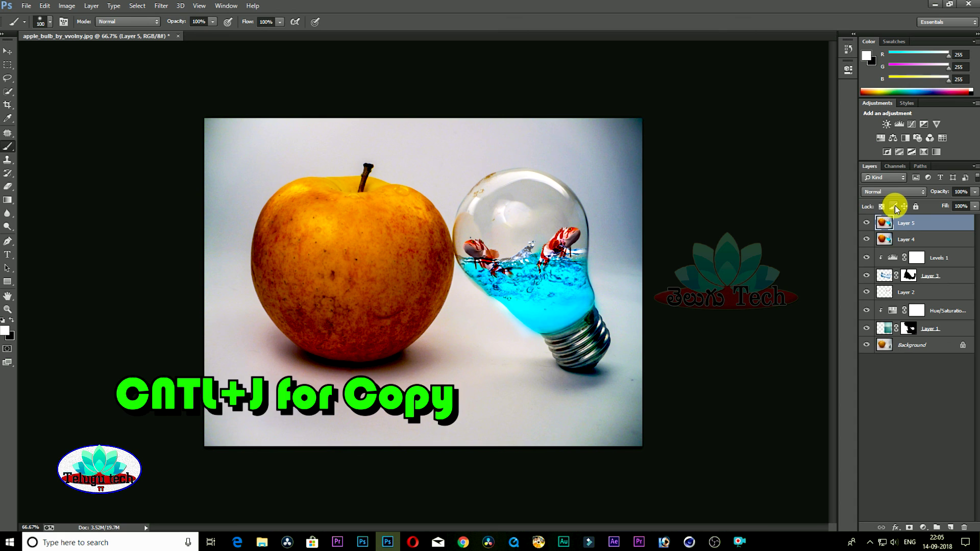
{"action": "left_click", "coordinate": [866, 223]}
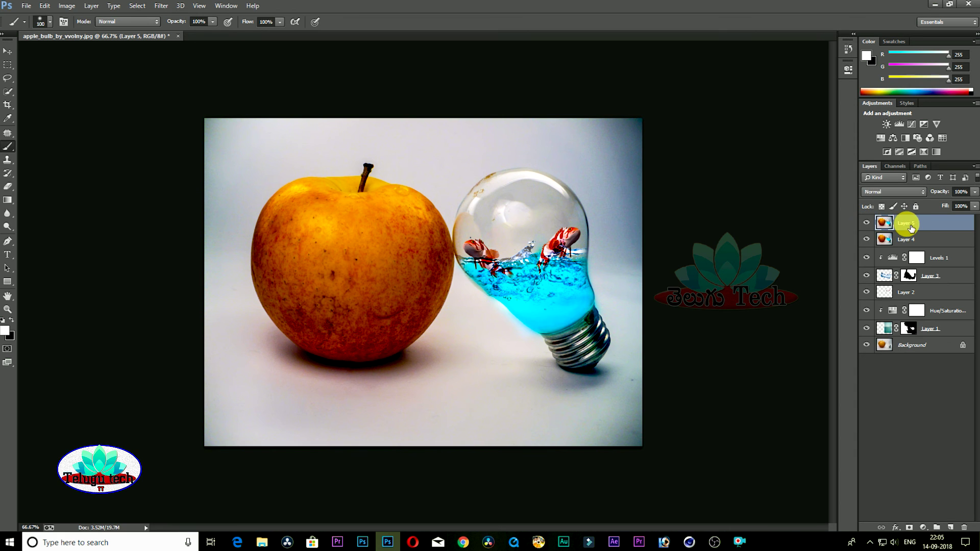
{"action": "left_click", "coordinate": [8, 51]}
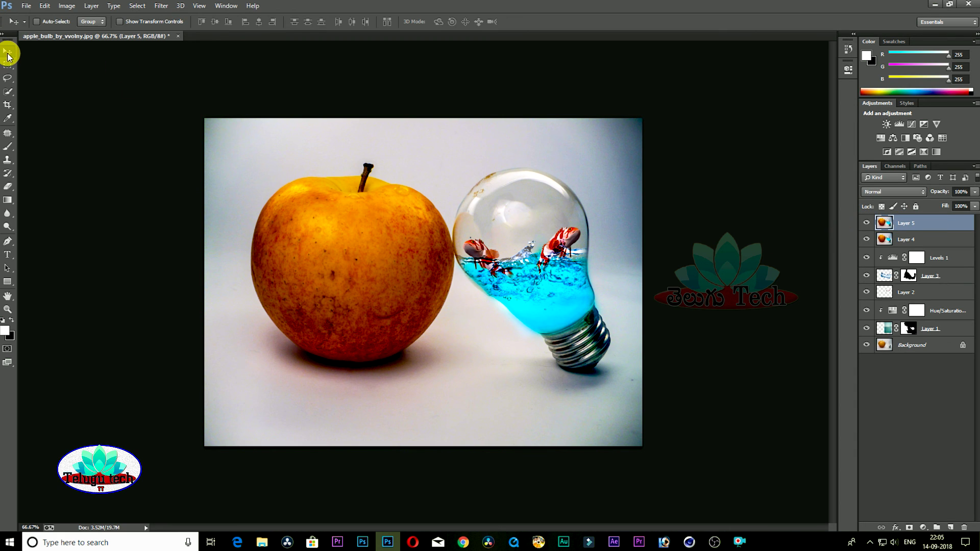
{"action": "key", "text": "ctrl+t"}
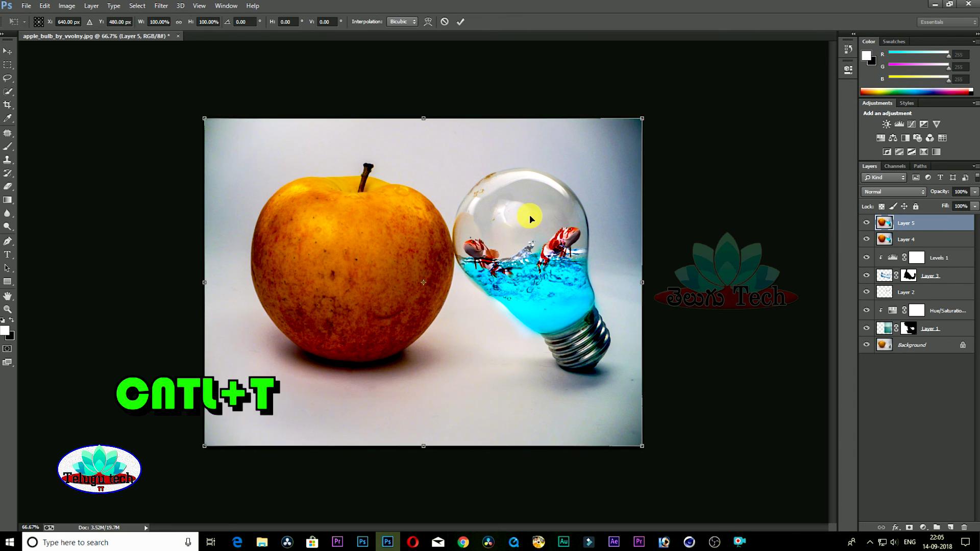
{"action": "right_click", "coordinate": [611, 189]}
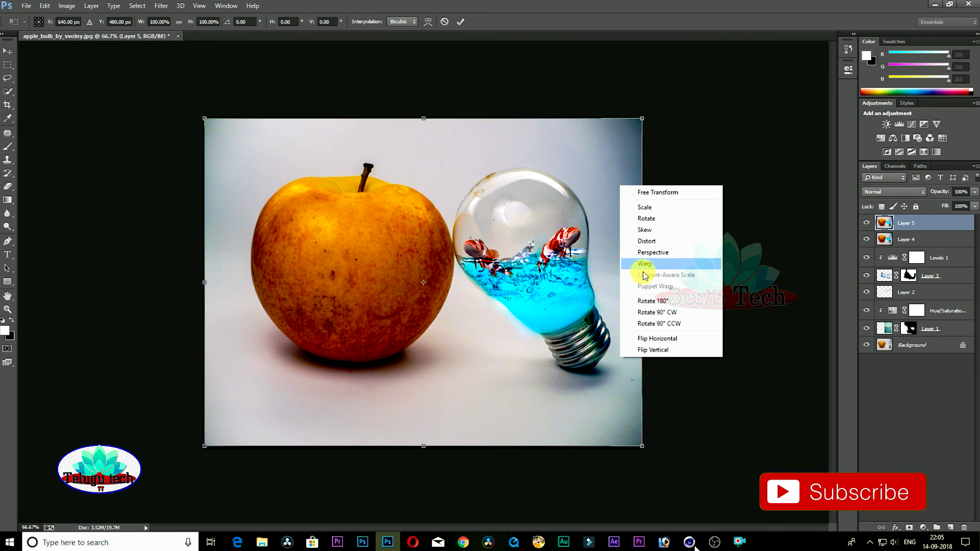
{"action": "left_click", "coordinate": [648, 302]}
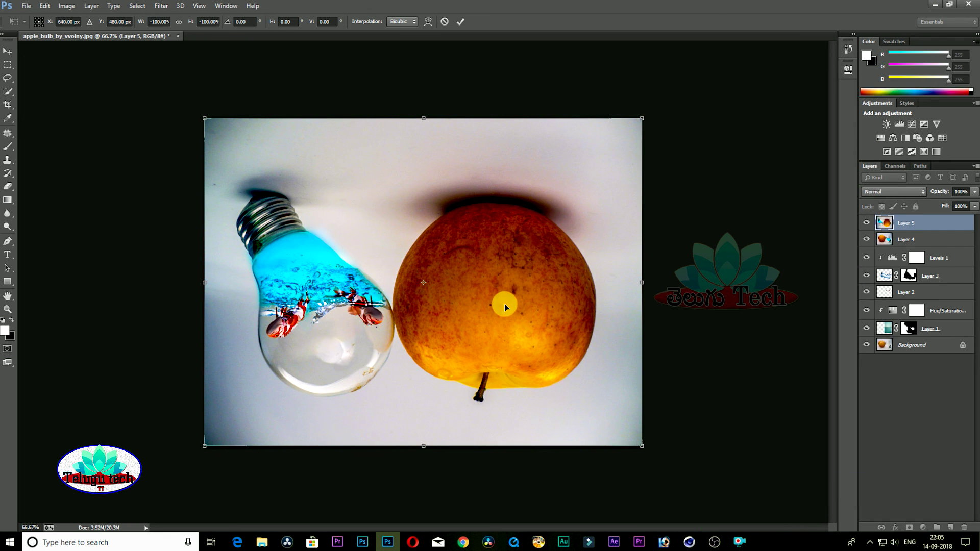
{"action": "left_click_drag", "start_coordinate": [645, 285], "coordinate": [204, 309]}
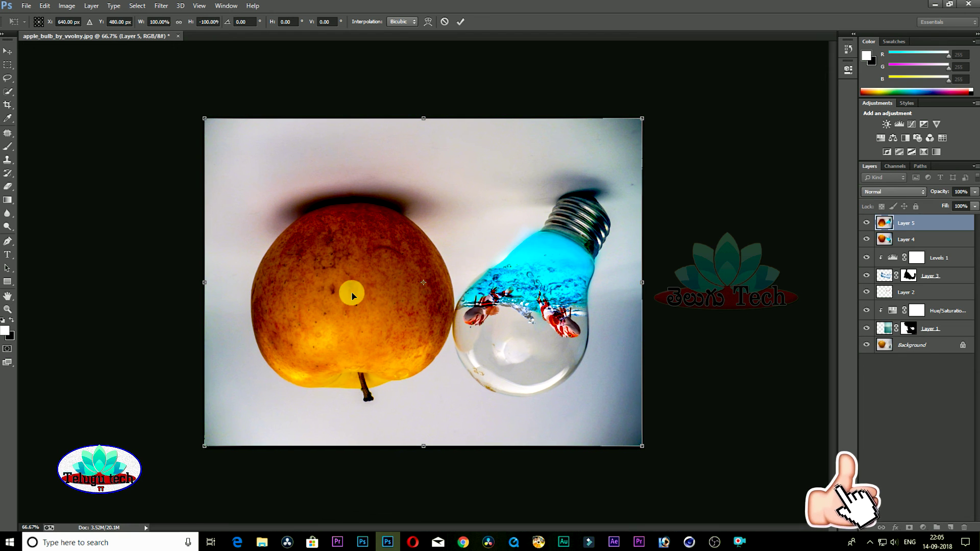
{"action": "left_click", "coordinate": [467, 25]}
{"action": "mouse_move", "coordinate": [513, 167]}
{"action": "left_mouse_down"}
{"action": "mouse_move", "coordinate": [497, 337]}
{"action": "mouse_move", "coordinate": [526, 344]}
{"action": "left_mouse_up"}
- Set the reflection to 23% opacity, align it under the objects, tilt it about 5°, and add a layer mask
{"action": "left_click", "coordinate": [973, 192]}
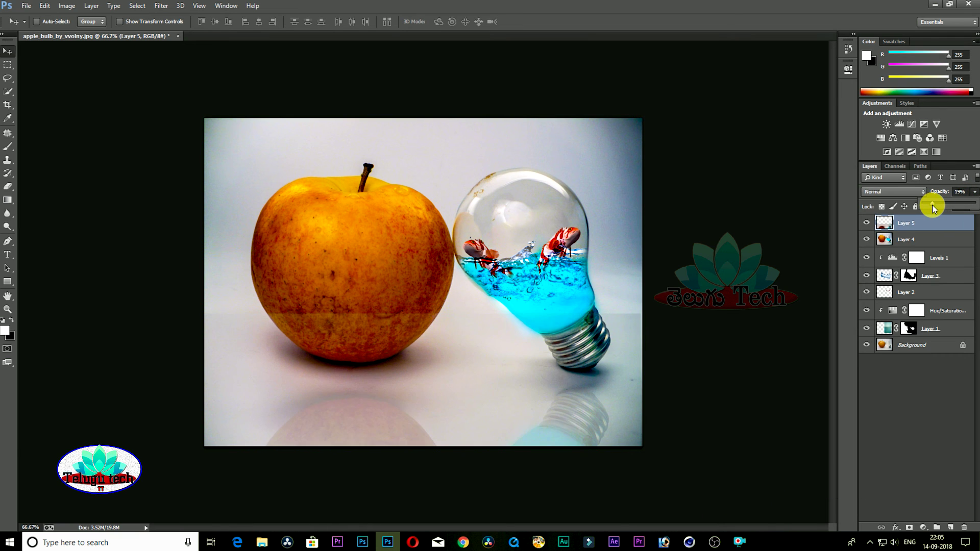
{"action": "left_click_drag", "start_coordinate": [516, 432], "coordinate": [562, 397]}
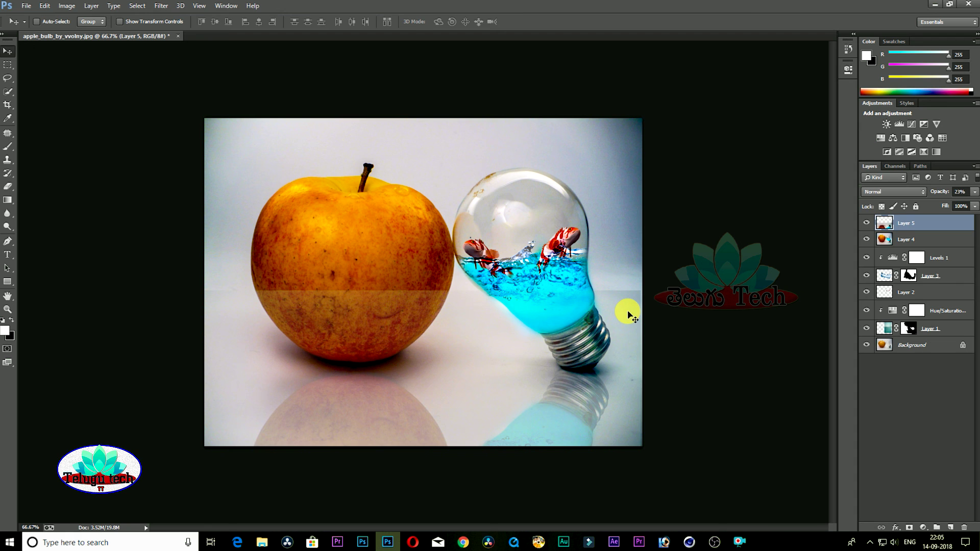
{"action": "key", "text": "ctrl+t"}
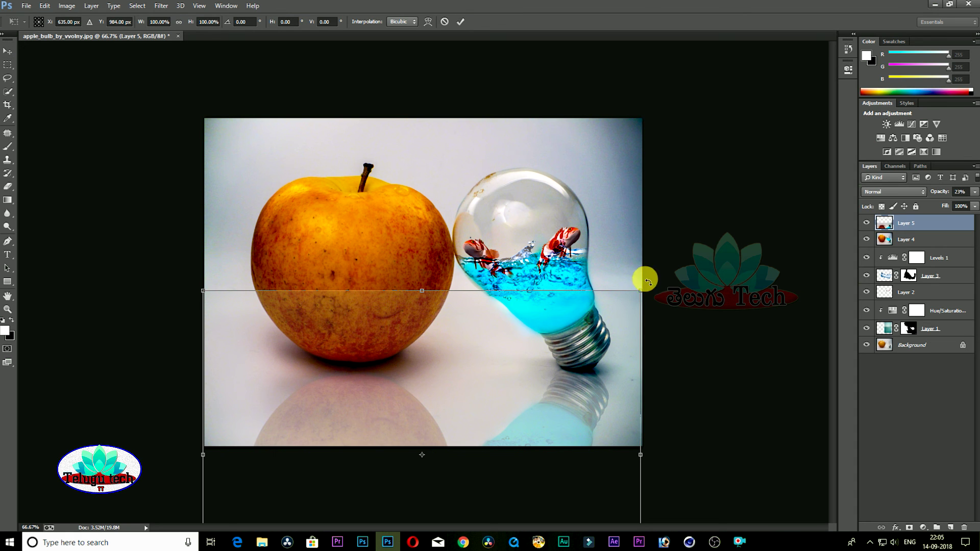
{"action": "left_click_drag", "start_coordinate": [648, 280], "coordinate": [656, 313]}
{"action": "mouse_move", "coordinate": [565, 390]}
{"action": "left_mouse_down"}
{"action": "mouse_move", "coordinate": [565, 374]}
{"action": "mouse_move", "coordinate": [572, 390]}
{"action": "left_mouse_up"}
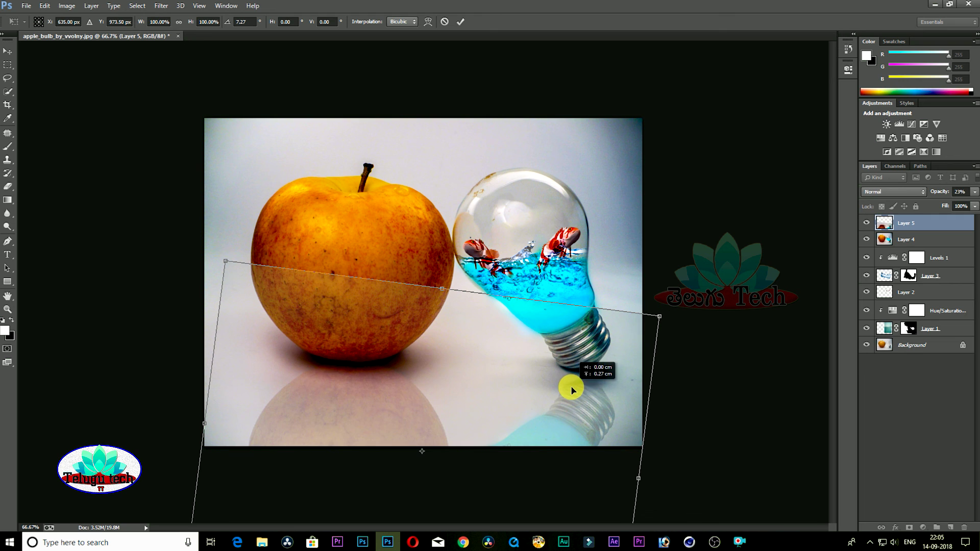
{"action": "left_click_drag", "start_coordinate": [665, 310], "coordinate": [665, 299]}
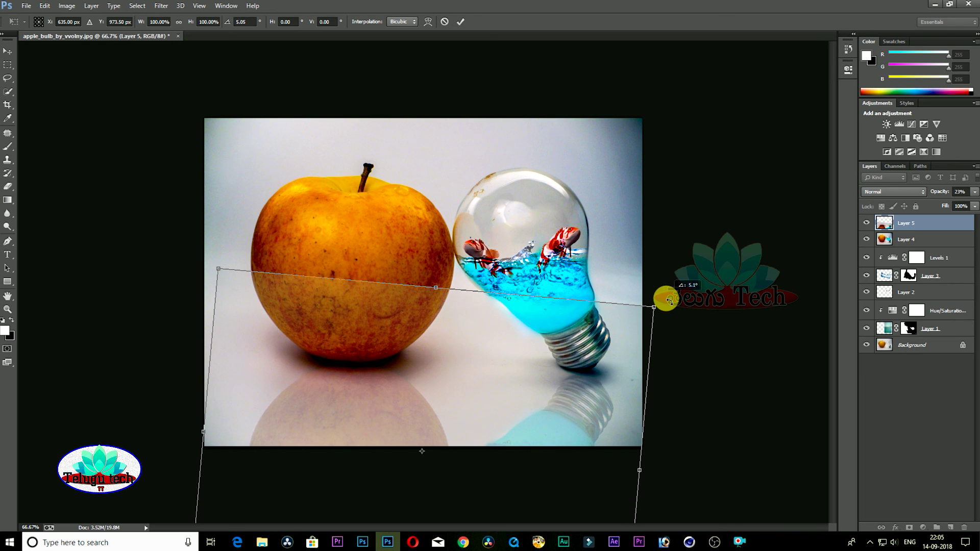
{"action": "left_click", "coordinate": [463, 20]}
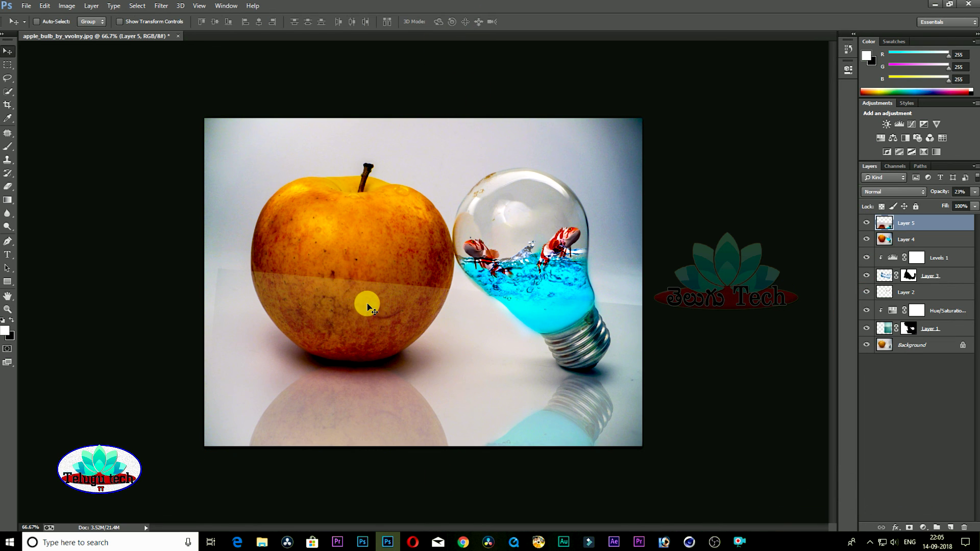
{"action": "left_click", "coordinate": [911, 528]}
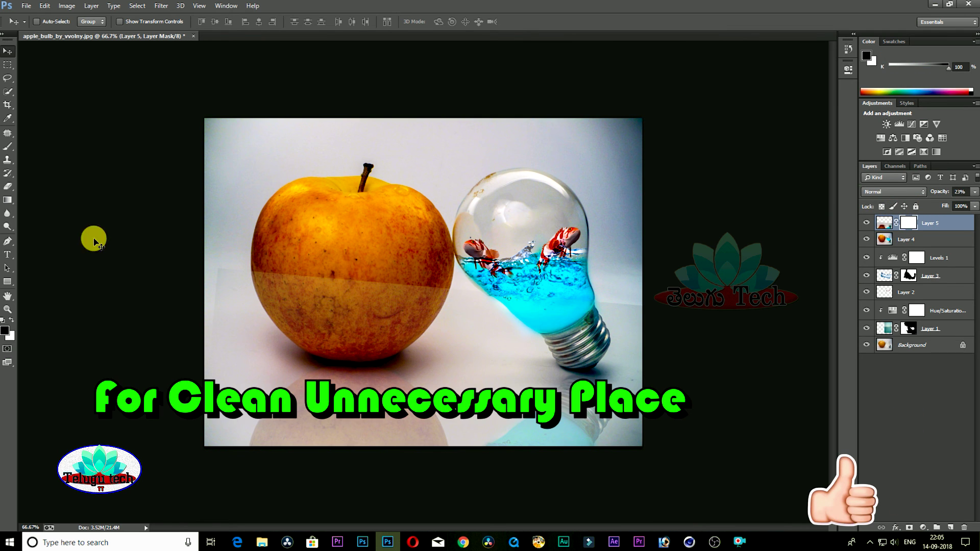
- With a 250 black brush, mask Layer 5's reflection off the apple's lower half and the bulb base
{"action": "left_click", "coordinate": [8, 146]}
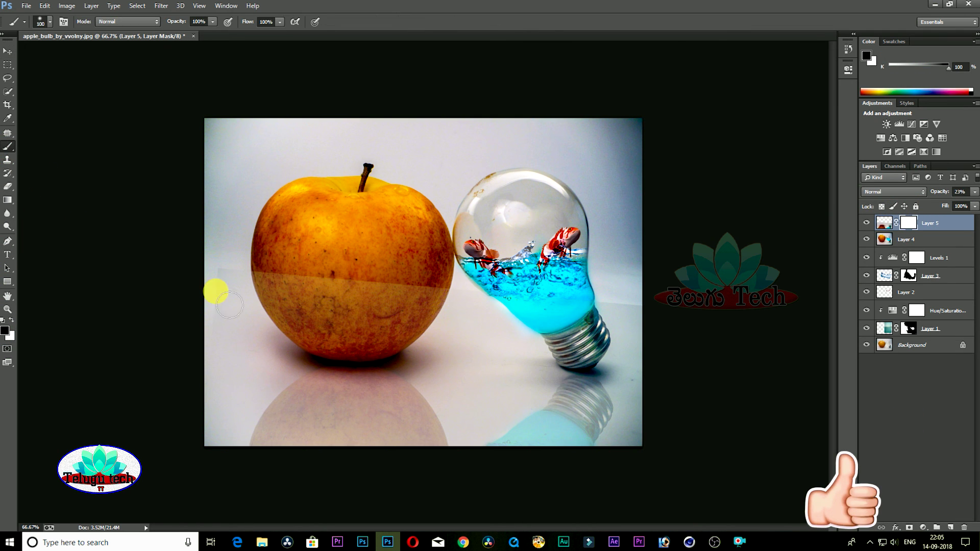
{"action": "key", "text": "bracketright"}
{"action": "key", "text": "bracketright"}
{"action": "key", "text": "bracketright"}
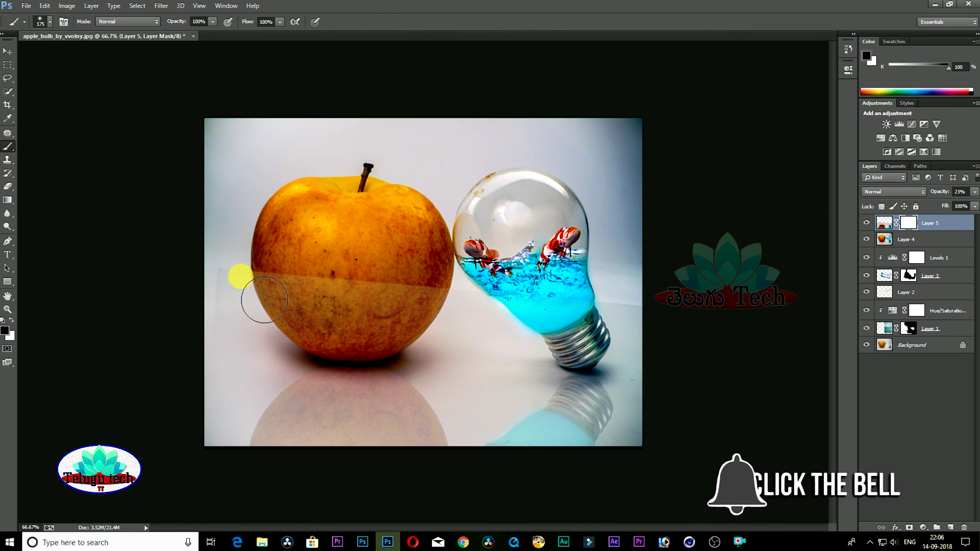
{"action": "key", "text": "bracketright"}
{"action": "key", "text": "bracketright"}
{"action": "mouse_move", "coordinate": [229, 306]}
{"action": "left_mouse_down"}
{"action": "mouse_move", "coordinate": [695, 344]}
{"action": "mouse_move", "coordinate": [337, 358]}
{"action": "mouse_move", "coordinate": [293, 345]}
{"action": "mouse_move", "coordinate": [313, 351]}
{"action": "mouse_move", "coordinate": [199, 433]}
{"action": "left_mouse_up"}
{"action": "mouse_move", "coordinate": [197, 453]}
{"action": "left_mouse_down"}
{"action": "mouse_move", "coordinate": [628, 366]}
{"action": "mouse_move", "coordinate": [612, 392]}
{"action": "mouse_move", "coordinate": [792, 480]}
{"action": "left_mouse_up"}
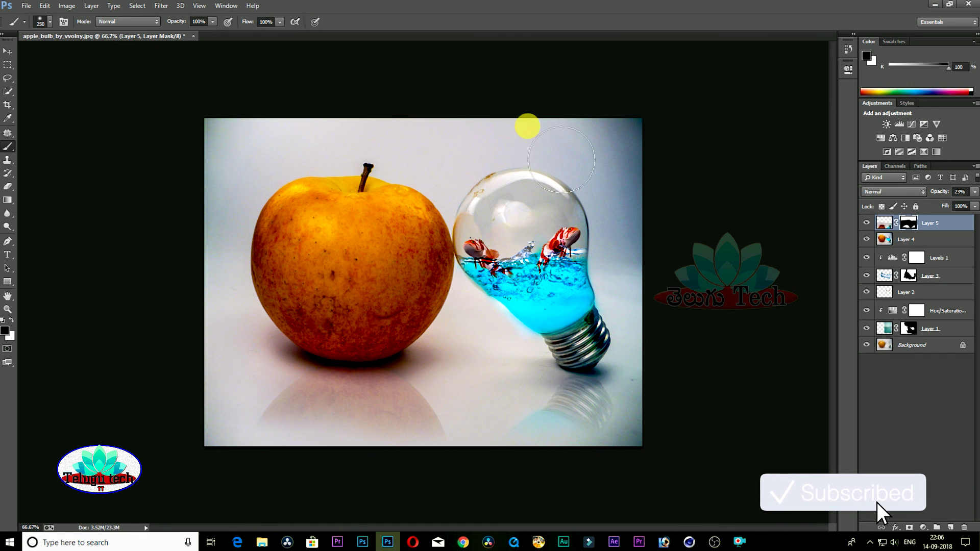
{"action": "left_click", "coordinate": [7, 51]}
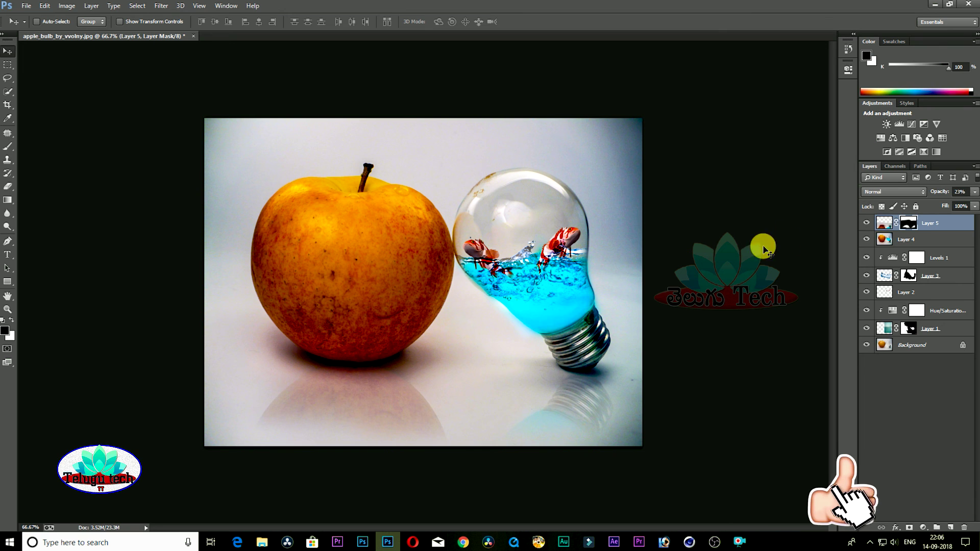
{"action": "left_click", "coordinate": [867, 223]}
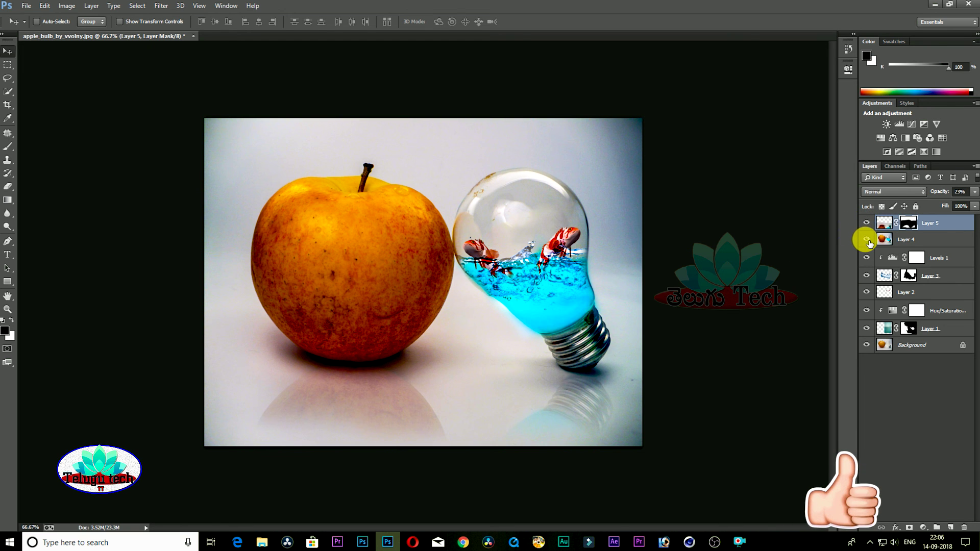
{"action": "left_click", "coordinate": [866, 240]}
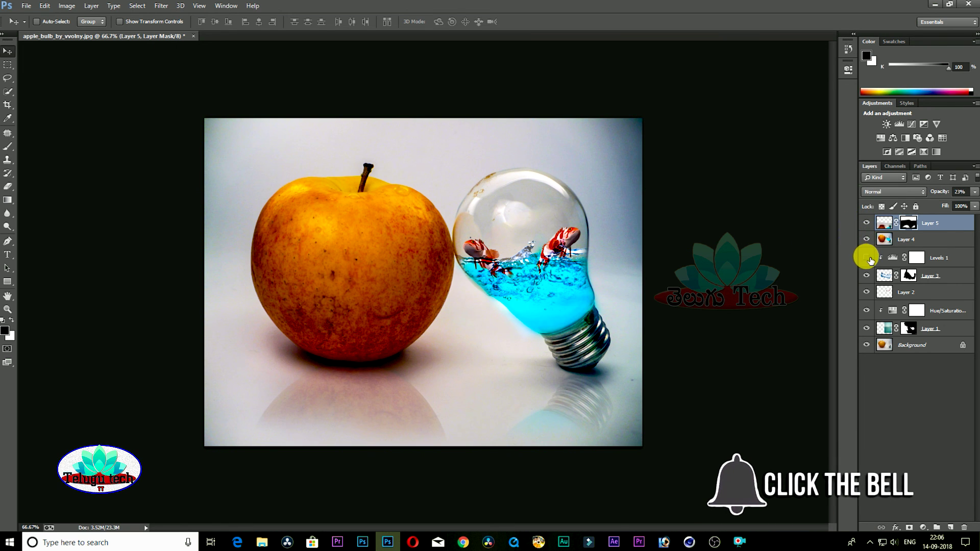
{"action": "left_click", "coordinate": [867, 257]}
{"action": "left_click", "coordinate": [867, 275]}
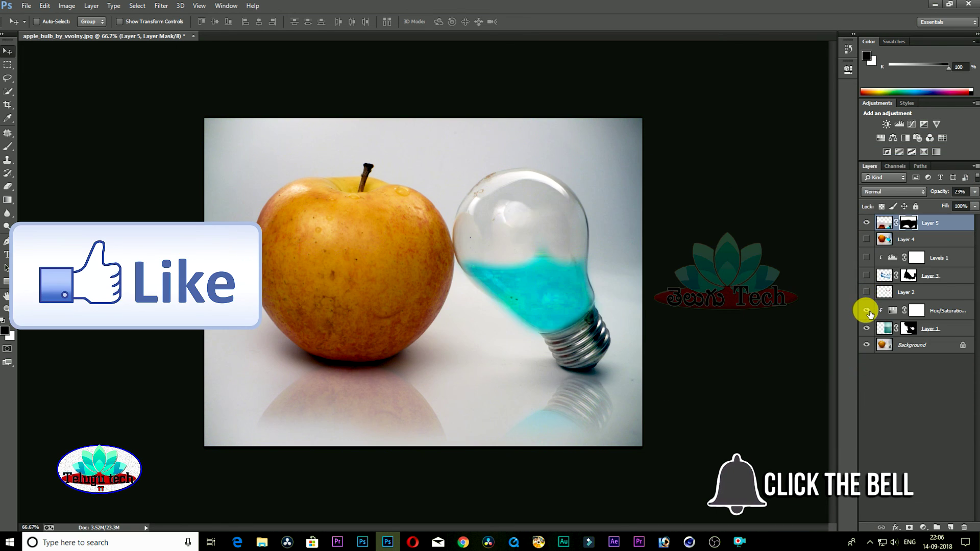
{"action": "left_click", "coordinate": [867, 310]}
{"action": "left_click", "coordinate": [867, 329]}
{"action": "left_click", "coordinate": [867, 329]}
{"action": "left_click", "coordinate": [867, 310]}
{"action": "left_click", "coordinate": [867, 292]}
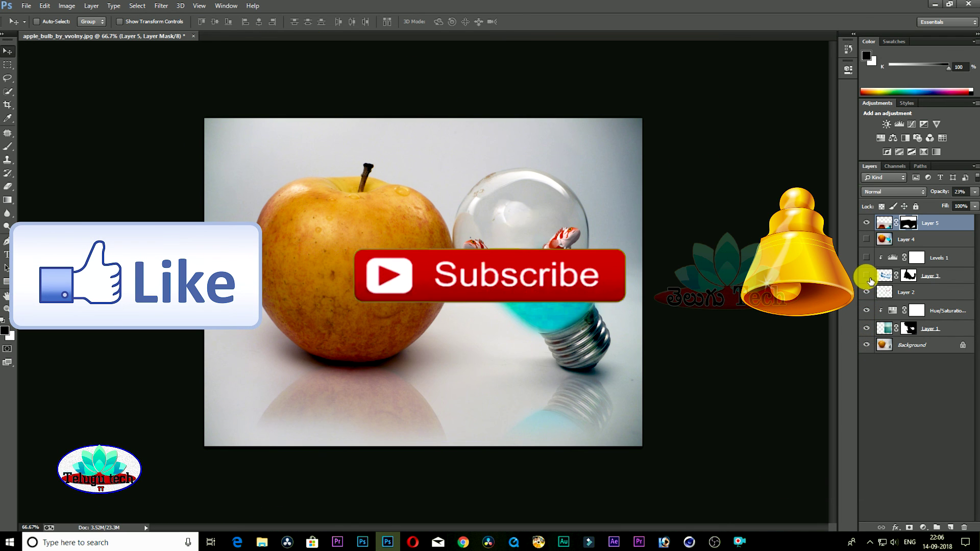
{"action": "left_click", "coordinate": [867, 258]}
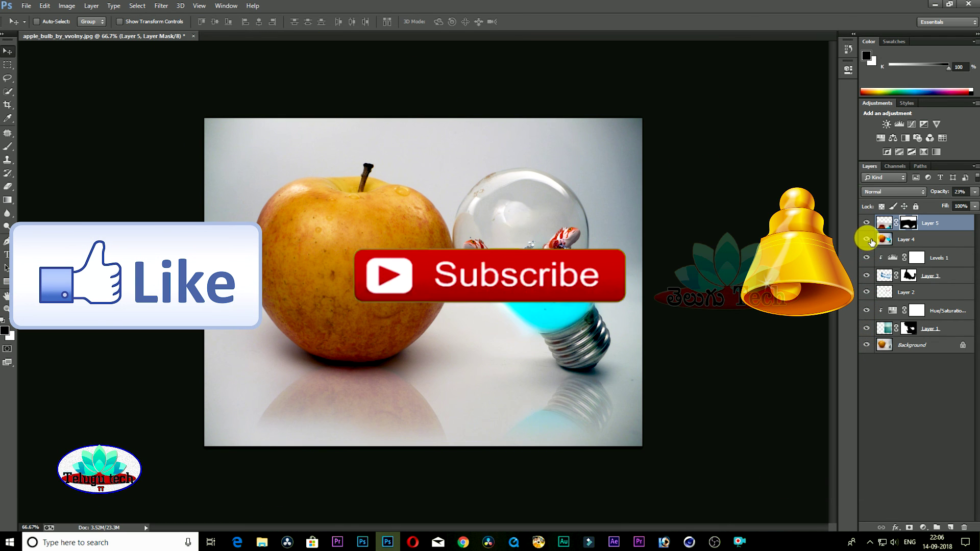
{"action": "left_click", "coordinate": [867, 239]}
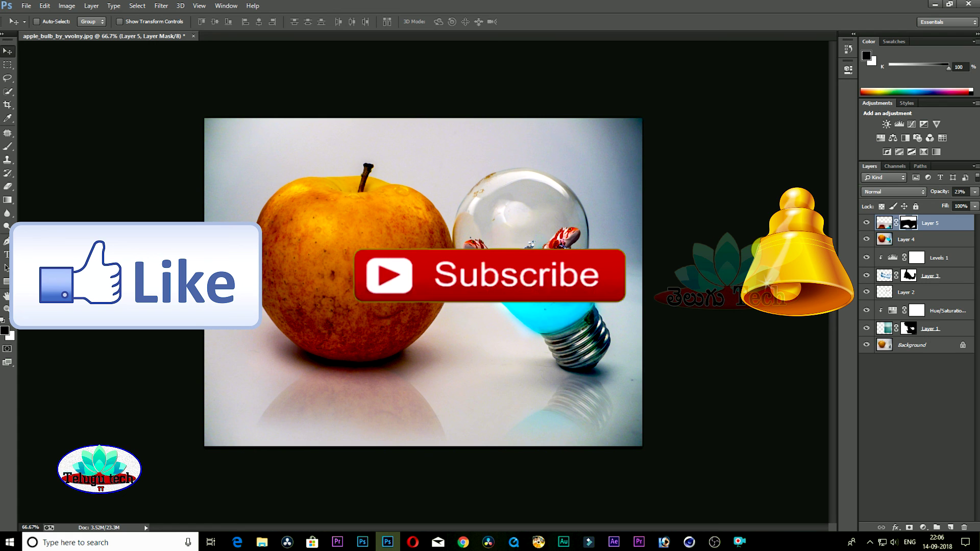